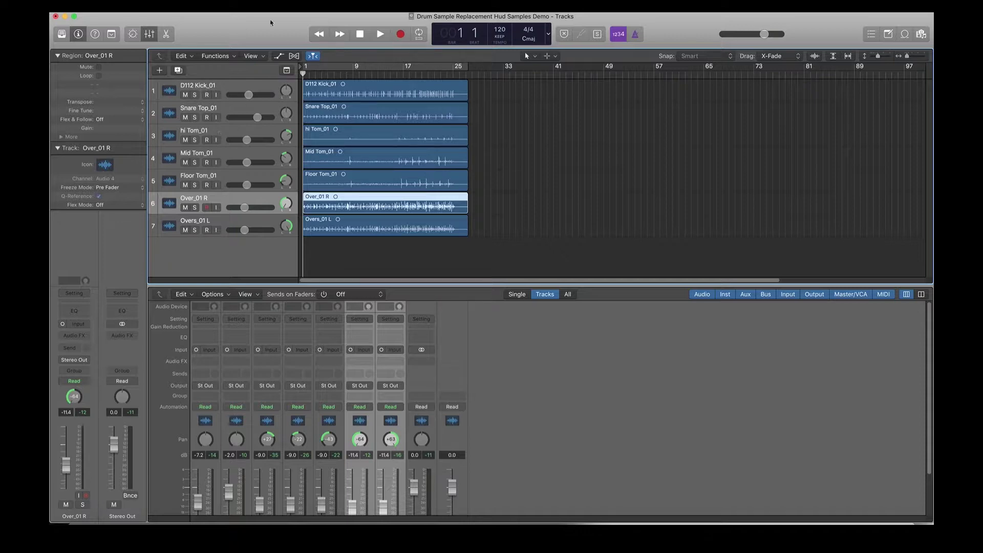
- Switch to Finder and browse through the Music and Audio Music Apps folders to the Sampler Instruments folder
{"action": "left_click", "coordinate": [225, 91]}
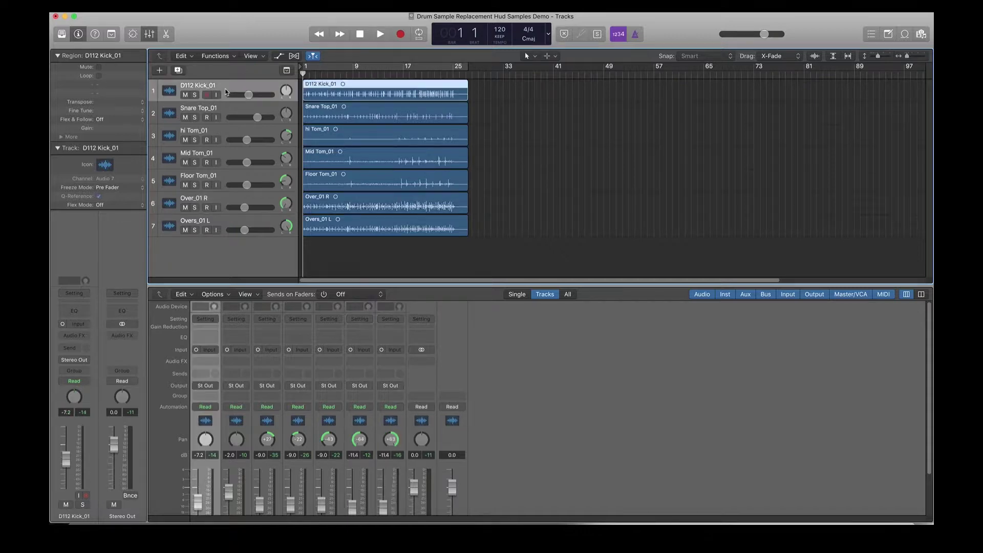
{"action": "left_click", "coordinate": [82, 516]}
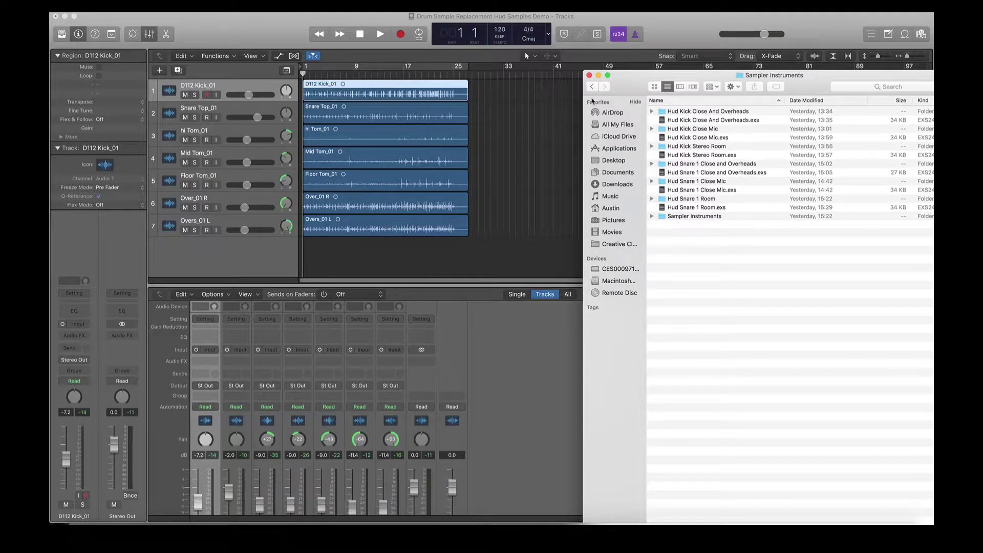
{"action": "left_click", "coordinate": [593, 87]}
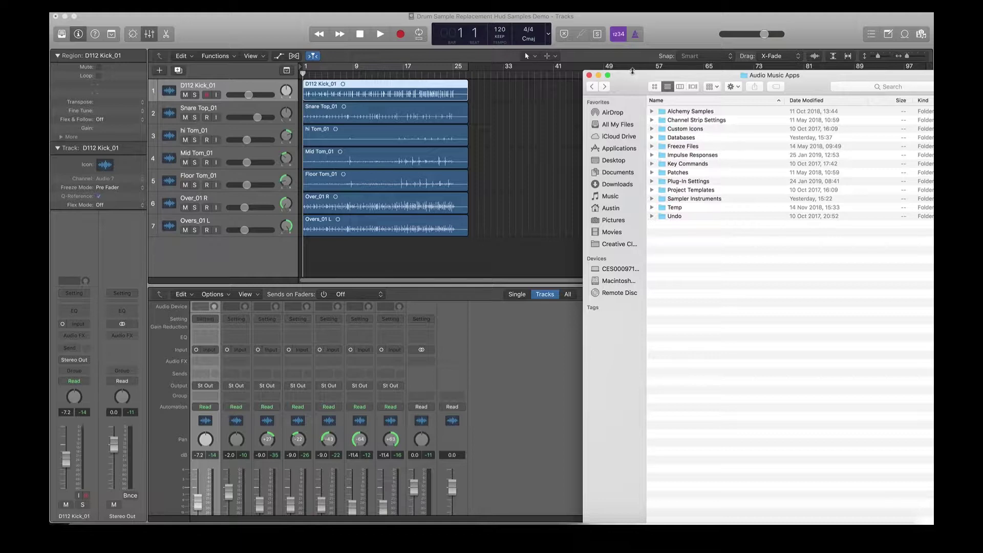
{"action": "left_click", "coordinate": [592, 87]}
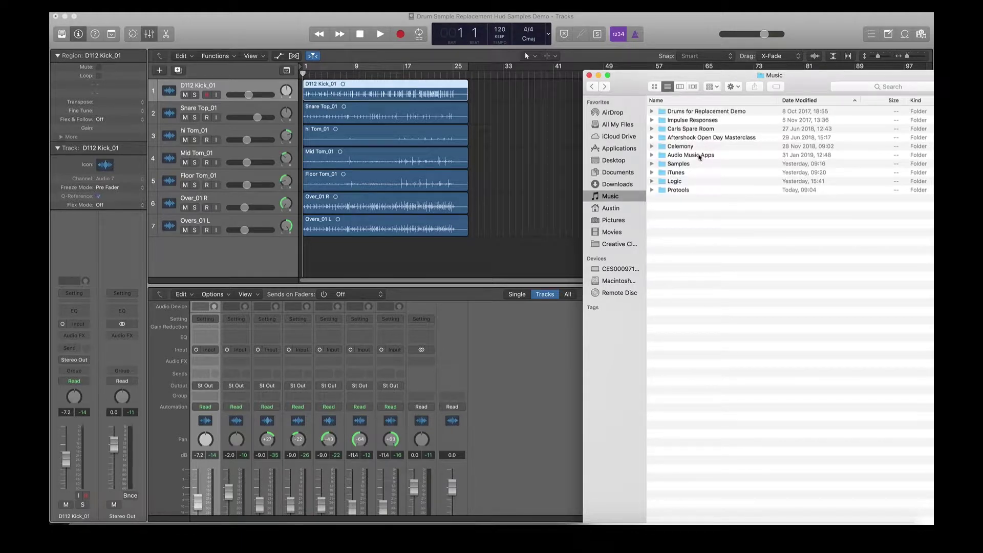
{"action": "double_click", "coordinate": [700, 155]}
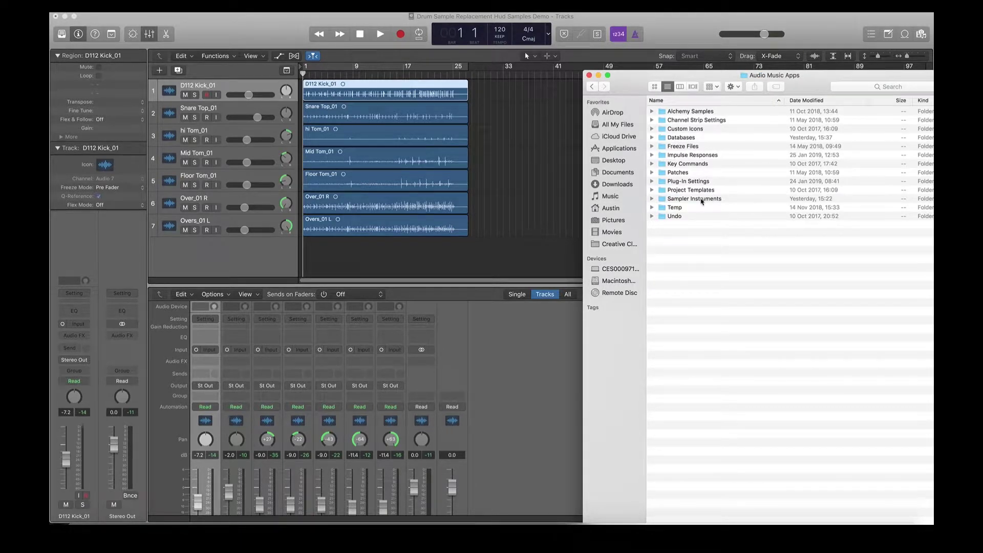
{"action": "double_click", "coordinate": [701, 200]}
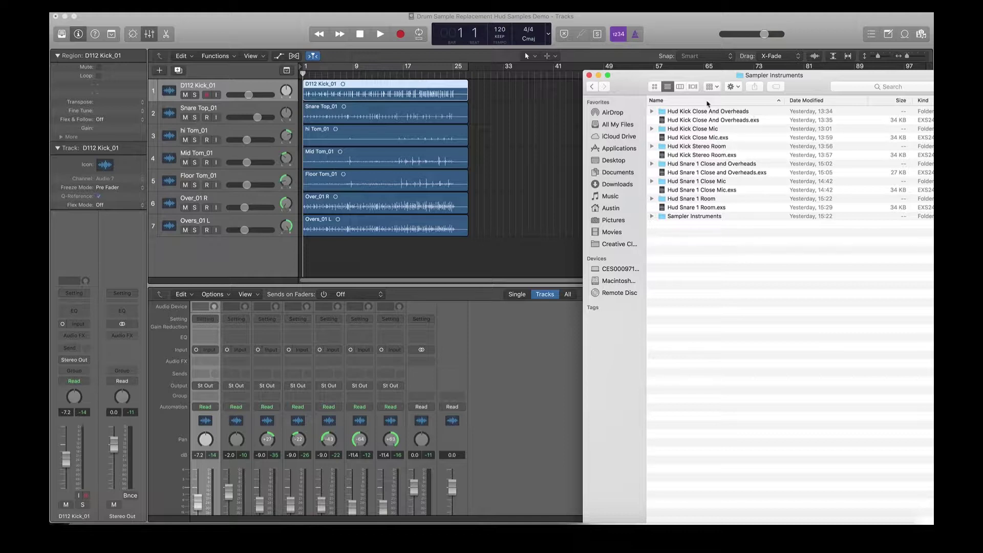
- Return to the Logic Pro project and listen to the start of the original drum recording
{"action": "left_click", "coordinate": [267, 28]}
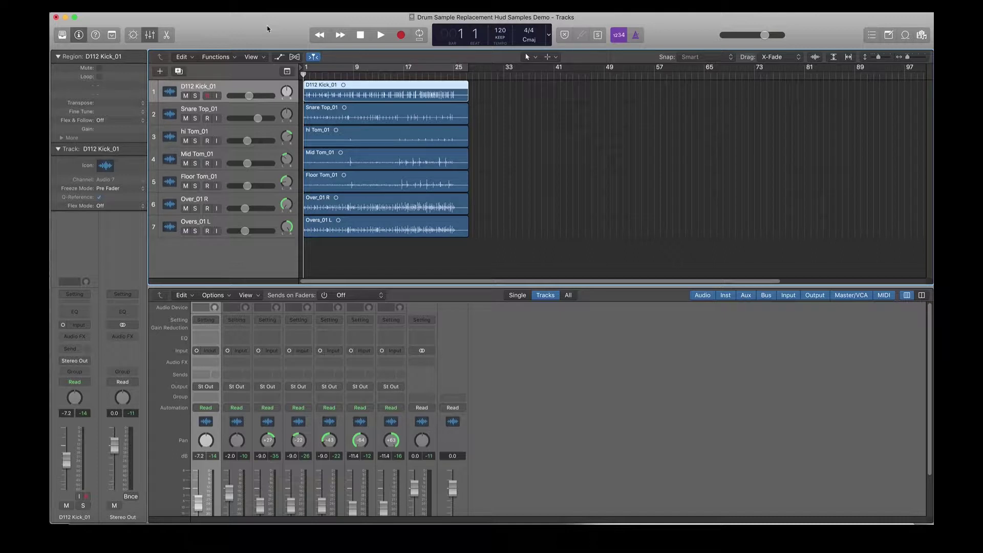
{"action": "key", "text": "space"}
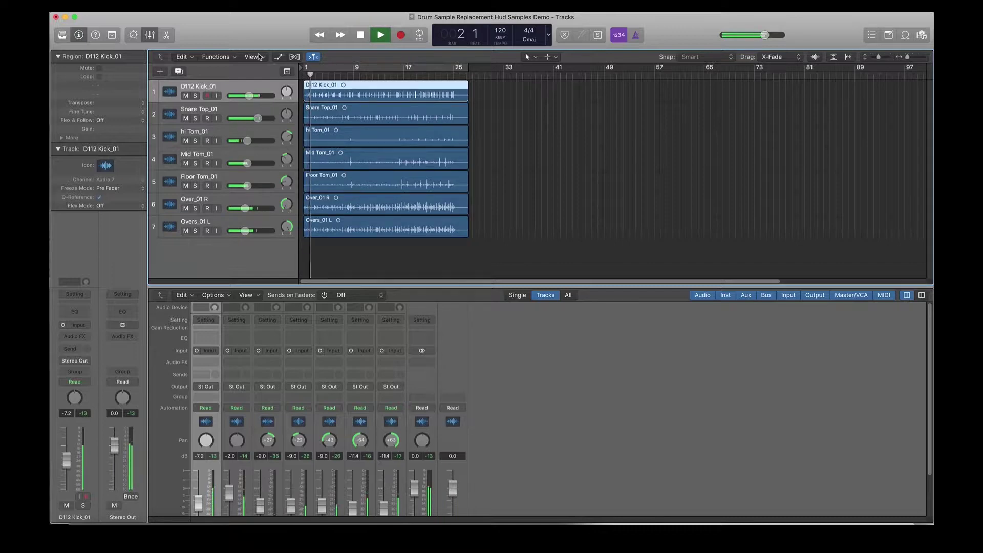
{"action": "key", "text": "space"}
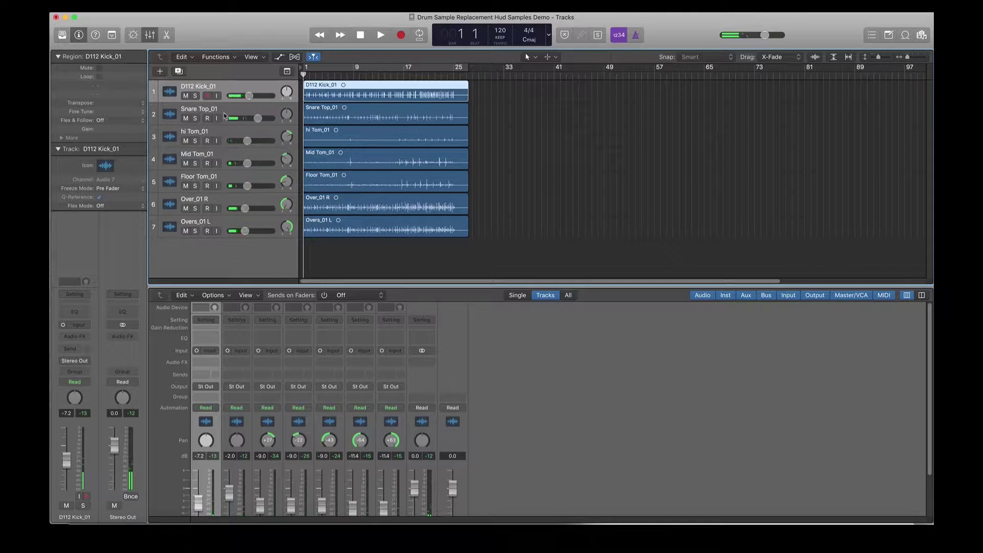
- Create a trigger track from D112 Kick_01 with Replace or Double Drum Track, using Replacement mode and trigger note C3
{"action": "key", "text": "Down"}
{"action": "key", "text": "Up"}
{"action": "left_click", "coordinate": [165, 6]}
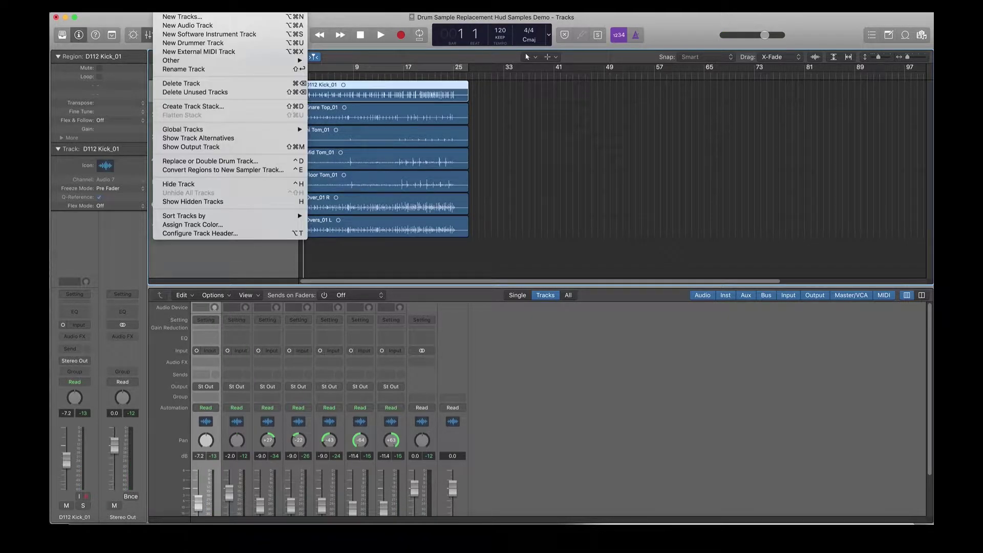
{"action": "left_click", "coordinate": [262, 161]}
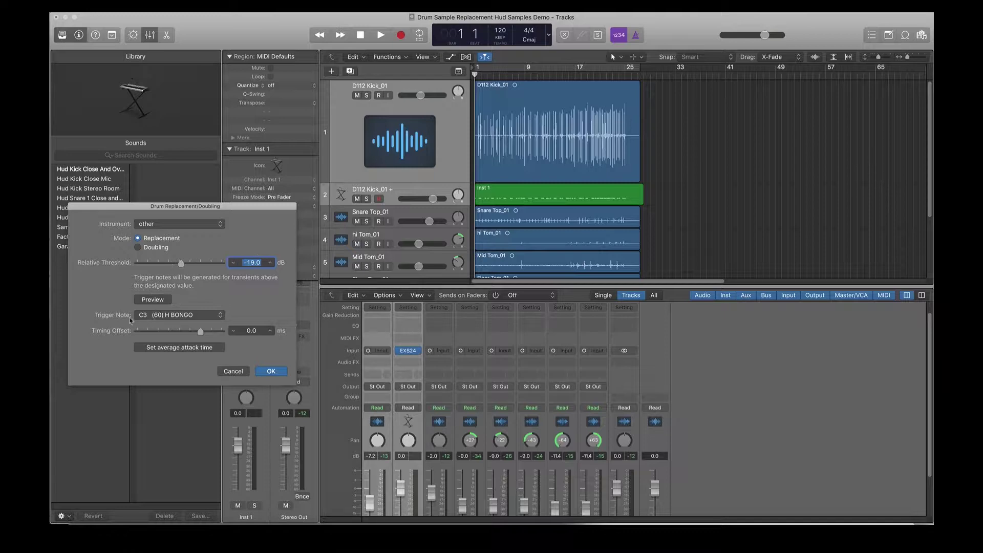
{"action": "left_click", "coordinate": [152, 317]}
{"action": "left_click", "coordinate": [152, 317]}
{"action": "left_click", "coordinate": [281, 373]}
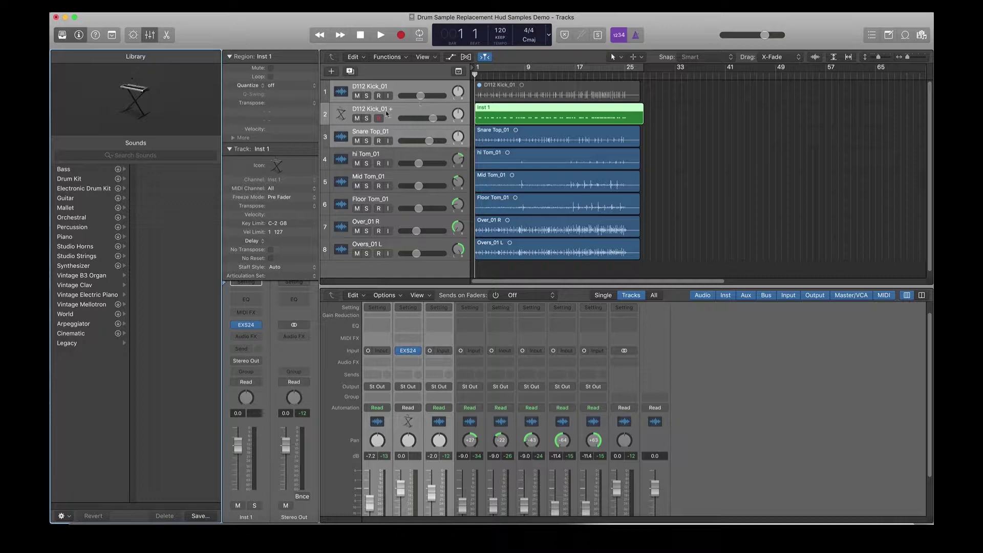
- Solo the D112 Kick_01 track and its new instrument track and listen to the triggered sound
{"action": "left_click", "coordinate": [402, 110]}
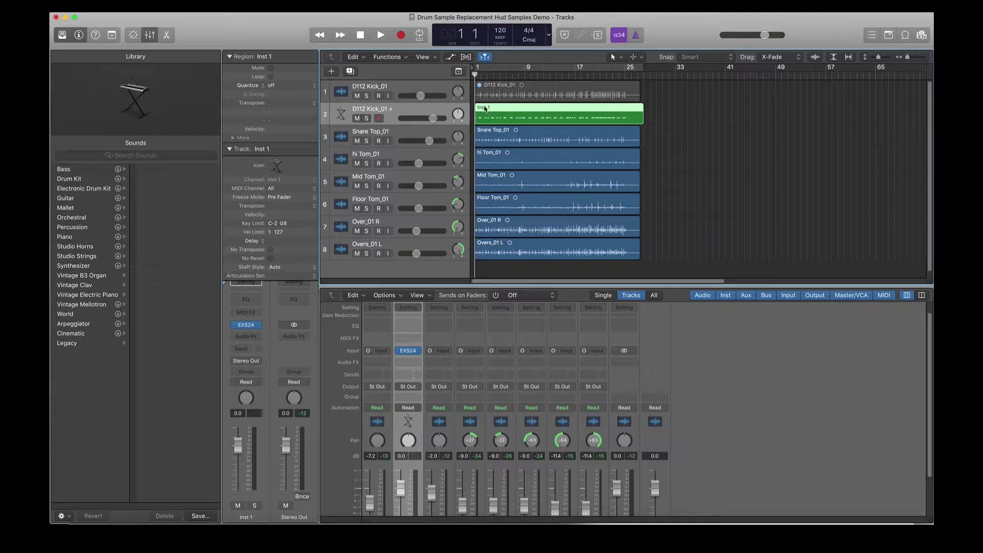
{"action": "left_click", "coordinate": [366, 96]}
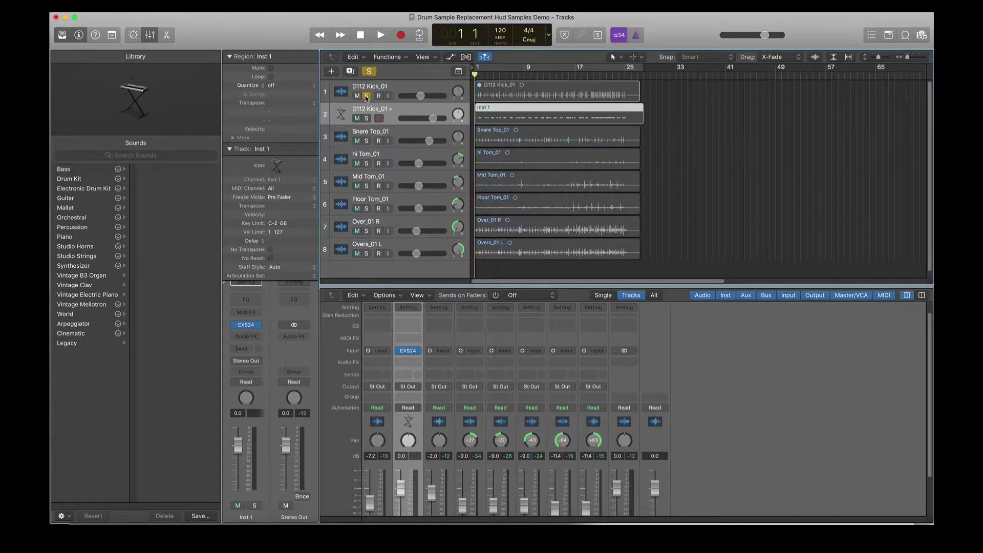
{"action": "left_click", "coordinate": [367, 118]}
{"action": "key", "text": "space"}
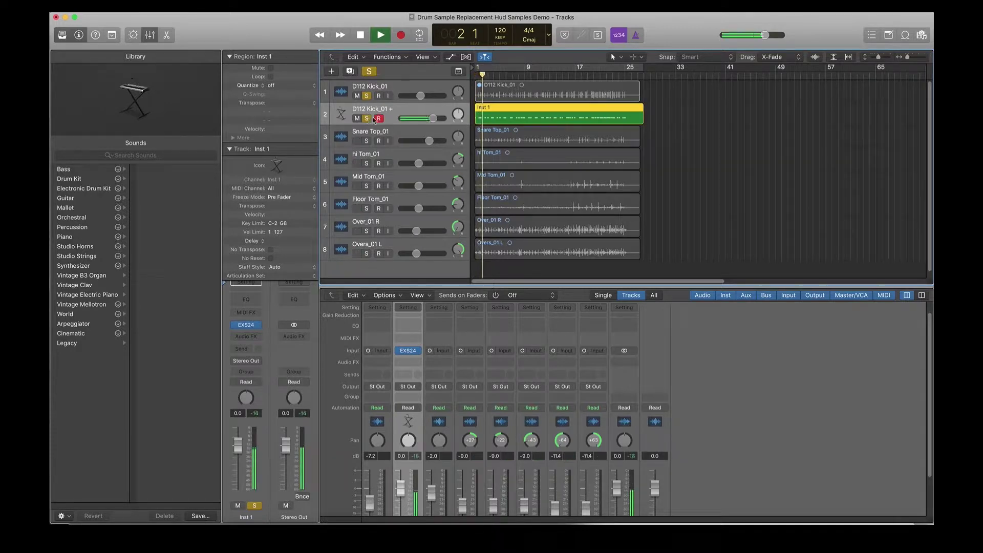
{"action": "key", "text": "space"}
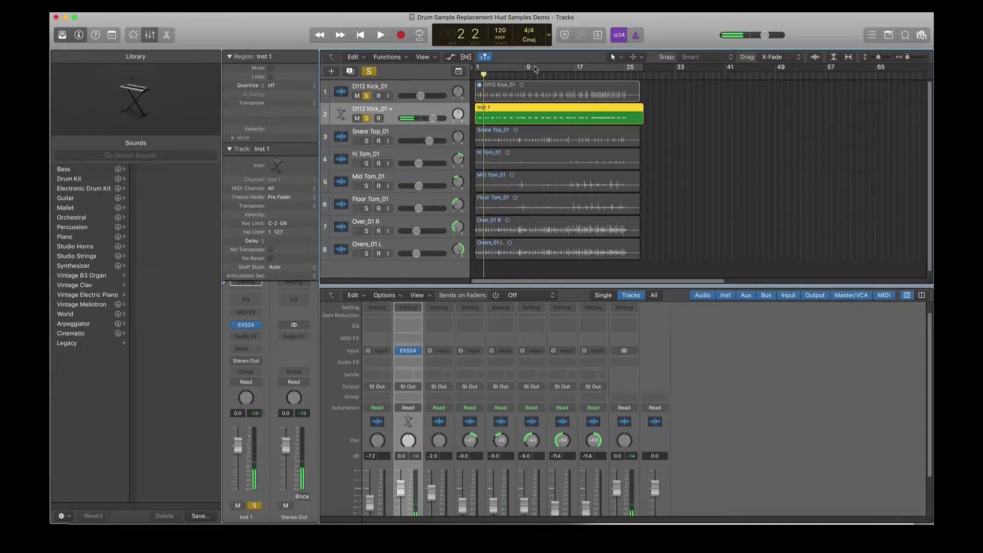
- Unmute the D112 Kick_01 audio region and play both kick tracks together from the start
{"action": "right_click", "coordinate": [515, 90]}
{"action": "left_click", "coordinate": [538, 93]}
{"action": "key", "text": "ctrl+m"}
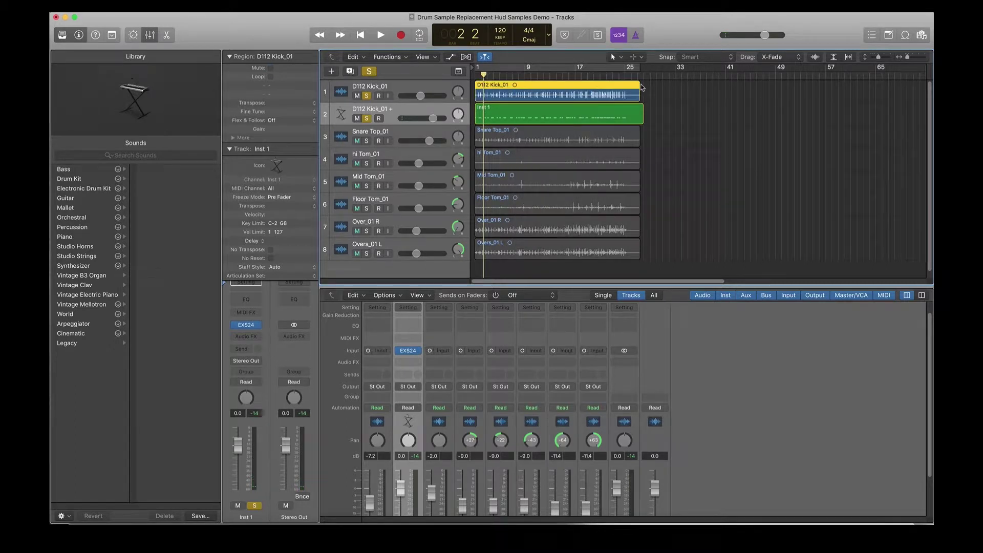
{"action": "key", "text": "Return"}
{"action": "key", "text": "space"}
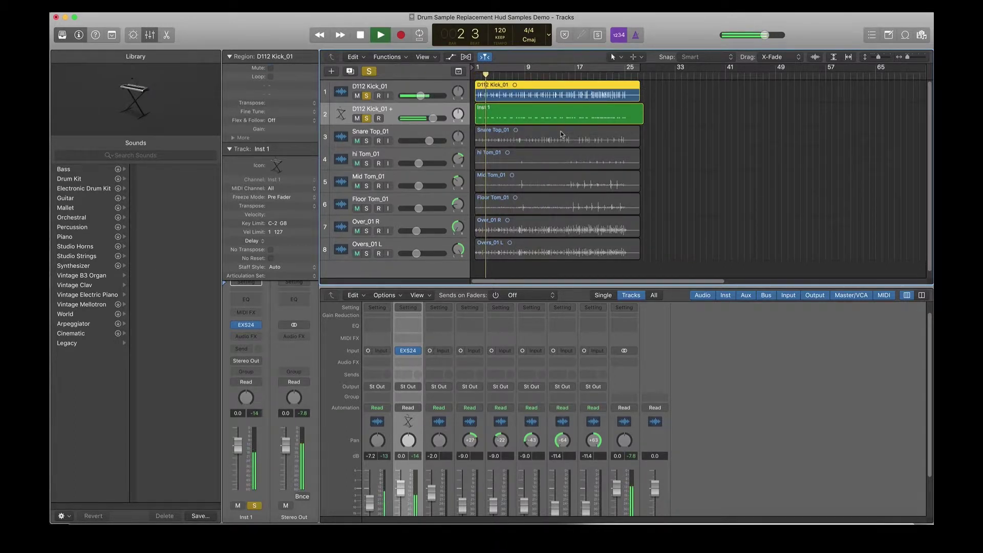
{"action": "key", "text": "space"}
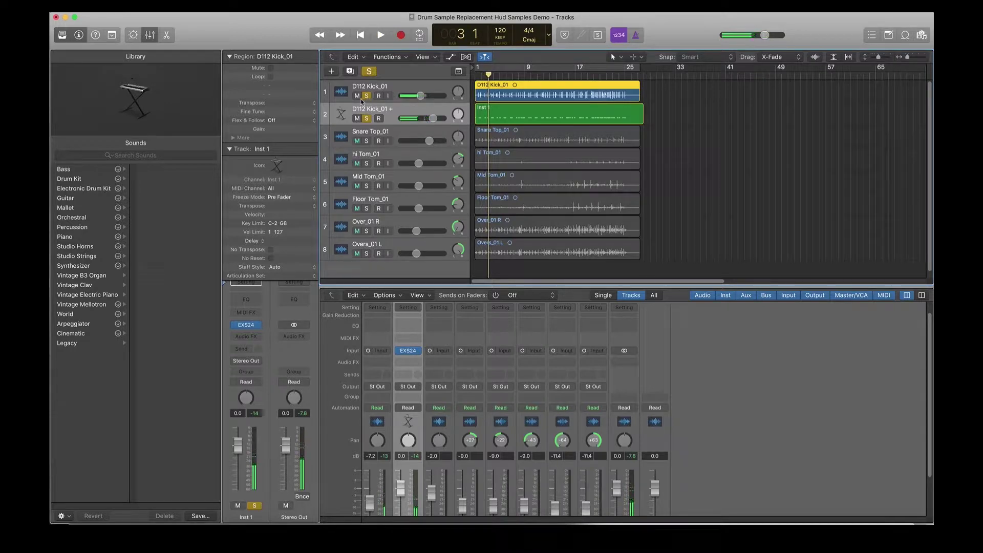
- Unsolo the original D112 Kick_01 track and mute its audio region
{"action": "left_click", "coordinate": [366, 96]}
{"action": "left_click", "coordinate": [374, 116]}
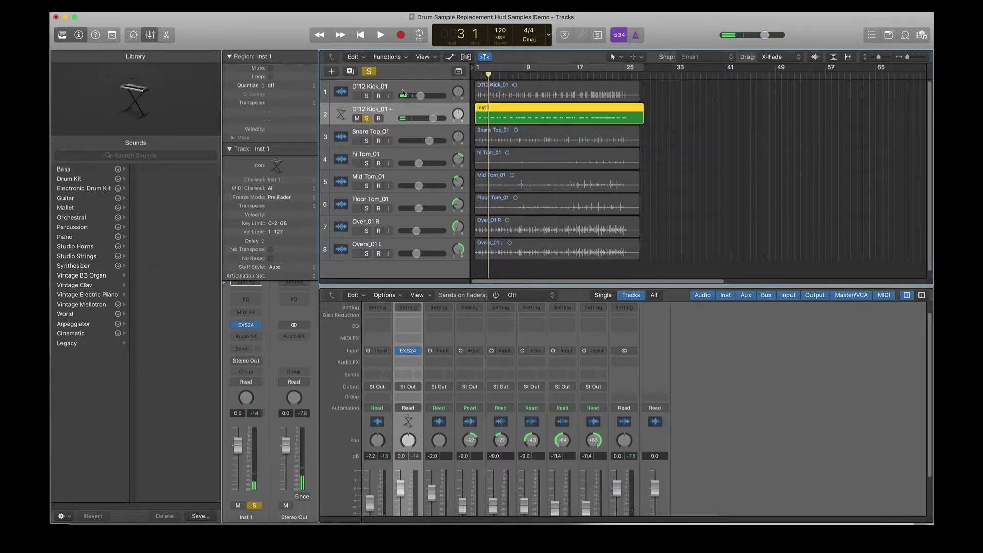
{"action": "left_click", "coordinate": [502, 88]}
{"action": "right_click", "coordinate": [504, 89]}
{"action": "left_click", "coordinate": [534, 94]}
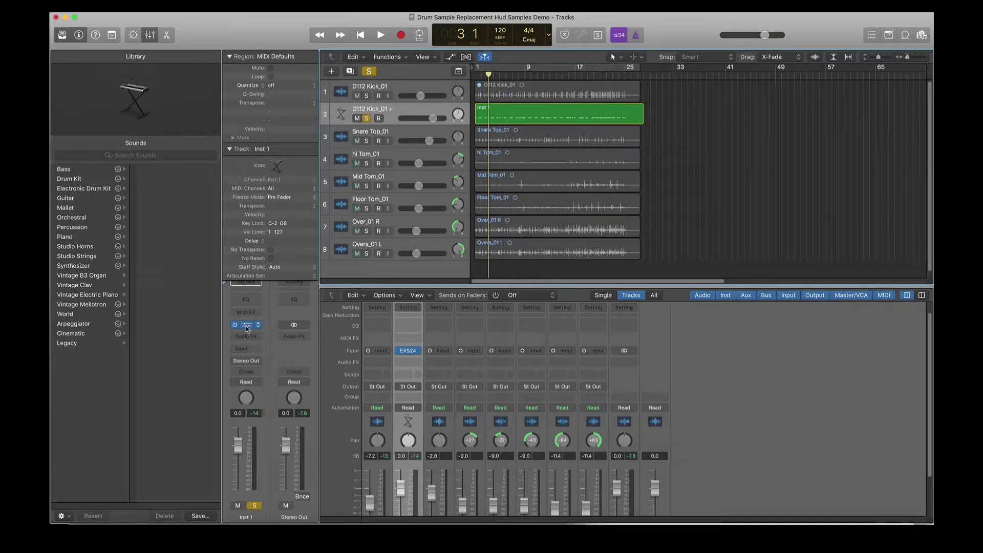
- Open the replacement track's EXS24 sampler, refresh its instrument list and load Hud Kick Close Mic
{"action": "left_click", "coordinate": [246, 325]}
{"action": "left_click_drag", "start_coordinate": [277, 20], "coordinate": [418, 45]}
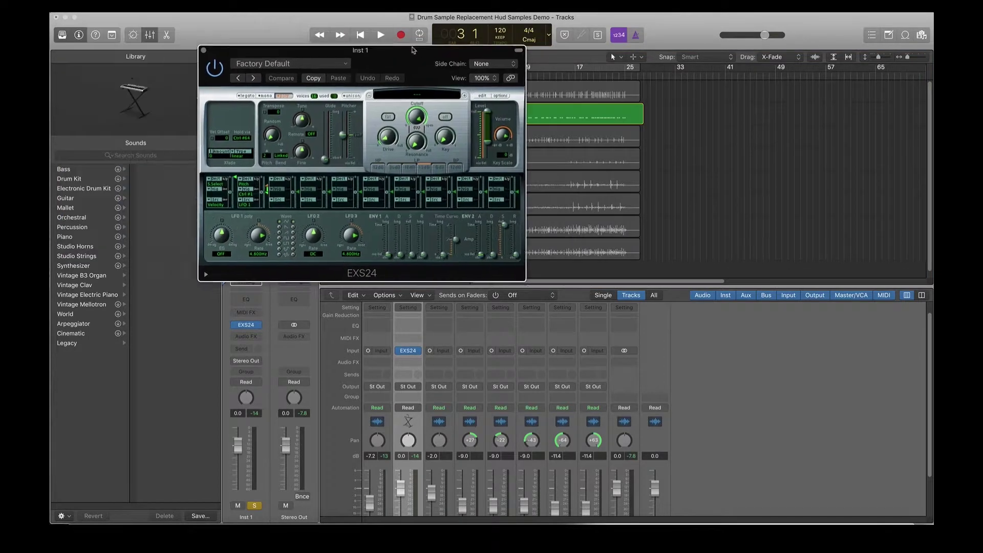
{"action": "left_click", "coordinate": [428, 97]}
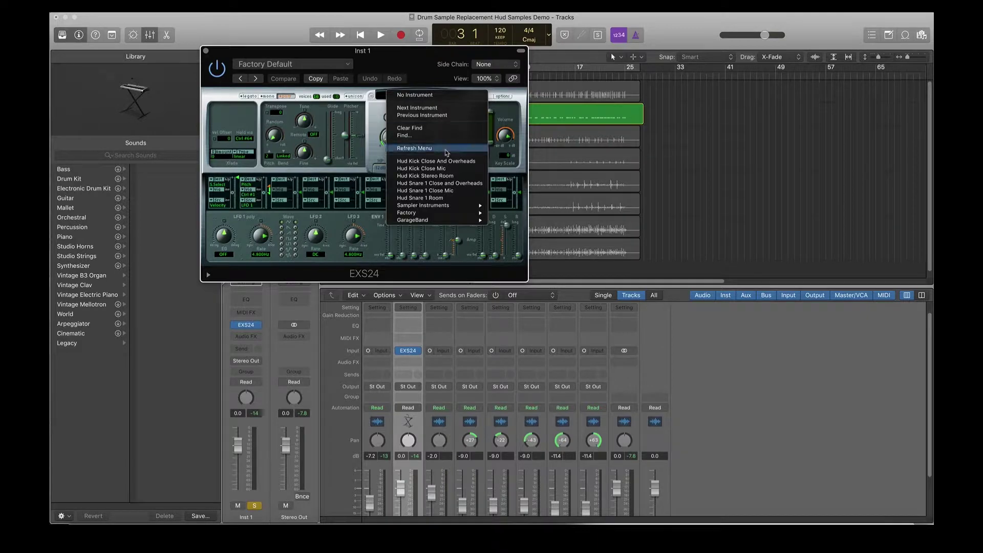
{"action": "left_click", "coordinate": [447, 149]}
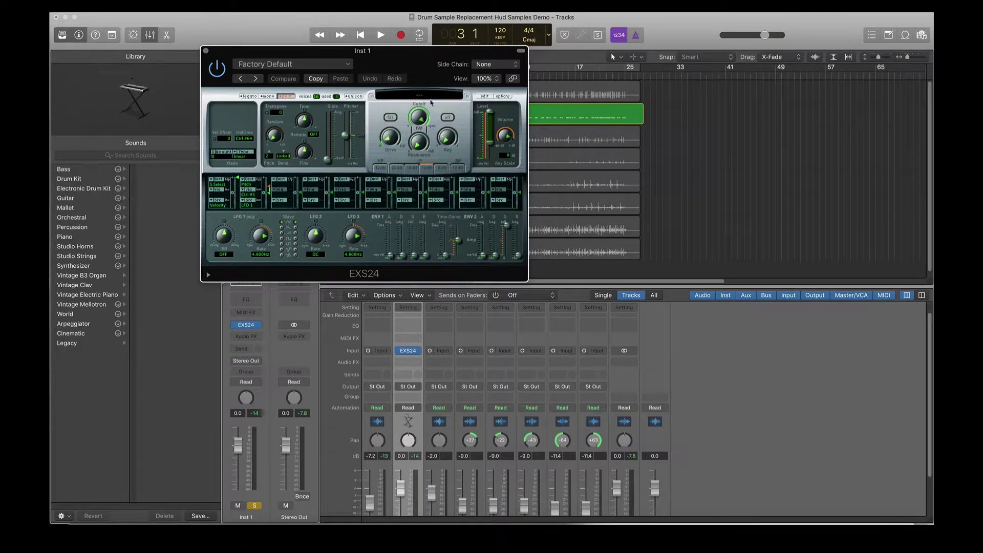
{"action": "left_click", "coordinate": [431, 102]}
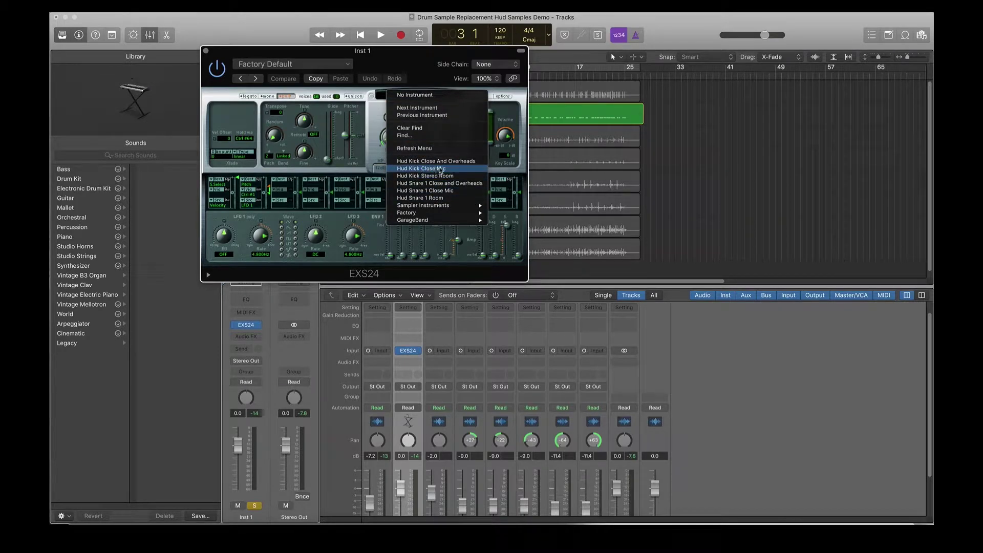
{"action": "left_click", "coordinate": [439, 169]}
- Audition the new kick sample in solo from the start, and unsolo its track to hear it with the full kit
{"action": "left_click_drag", "start_coordinate": [410, 54], "coordinate": [616, 240]}
{"action": "key", "text": "Return"}
{"action": "key", "text": "space"}
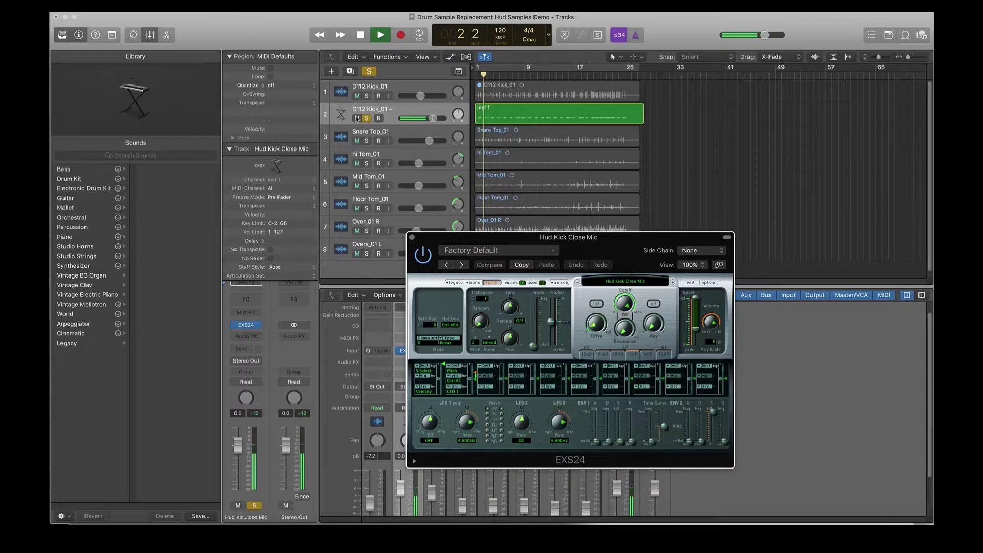
{"action": "left_click", "coordinate": [368, 118]}
{"action": "key", "text": "space"}
{"action": "key", "text": "space"}
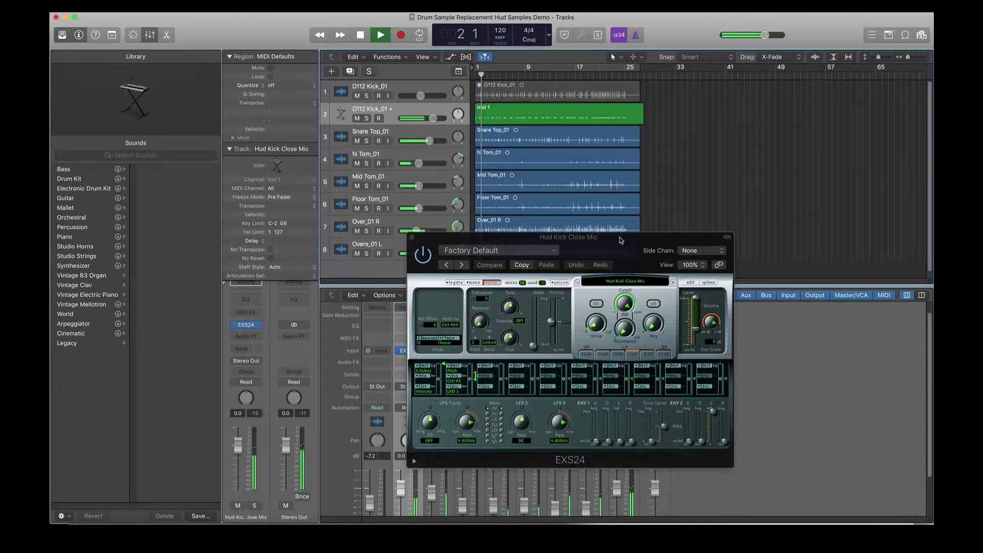
- Raise the replacement kick track's volume to 1.1 dB and toggle its mute during playback to compare
{"action": "left_click_drag", "start_coordinate": [433, 119], "coordinate": [439, 117]}
{"action": "left_click", "coordinate": [360, 118]}
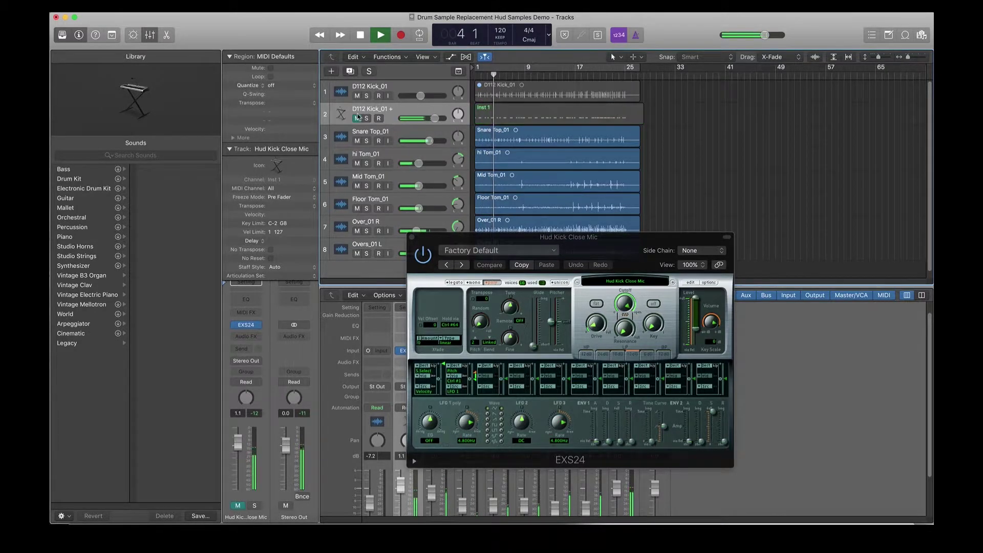
{"action": "left_click", "coordinate": [360, 117]}
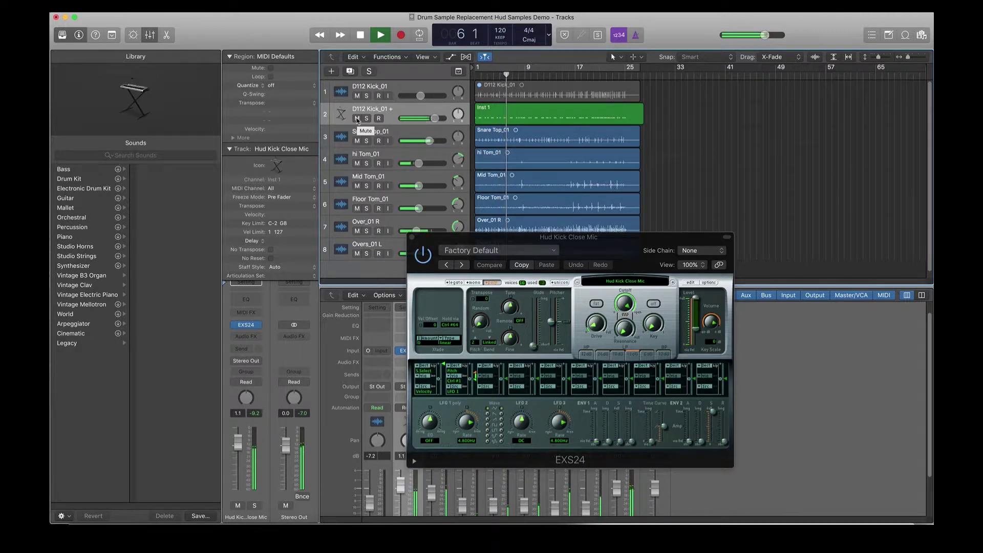
{"action": "left_click", "coordinate": [358, 118]}
{"action": "left_click", "coordinate": [358, 119]}
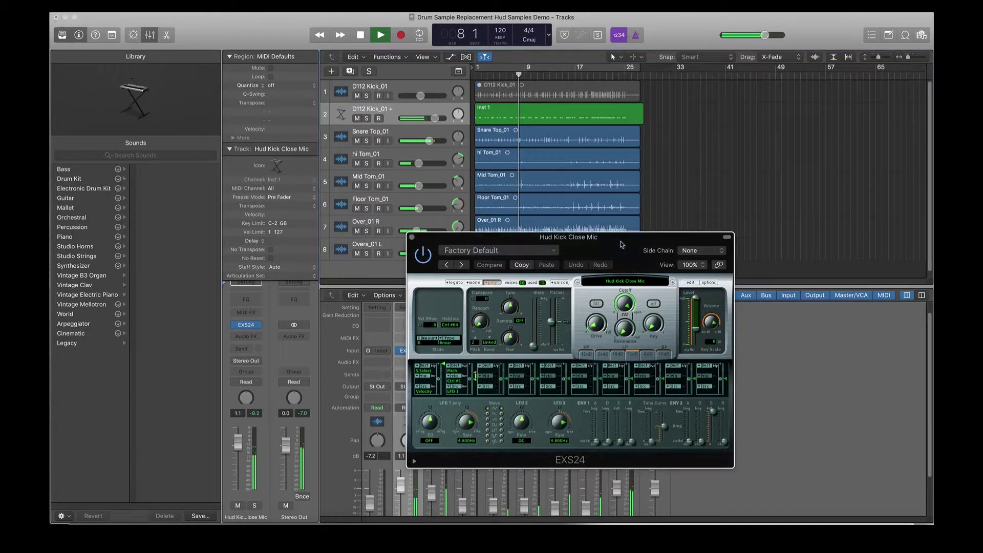
- Stop playback, open Hud Kick Close Mic in the EXS24 Instrument Editor and examine its sample zones and groups
{"action": "left_click_drag", "start_coordinate": [622, 244], "coordinate": [504, 96]}
{"action": "key", "text": "space"}
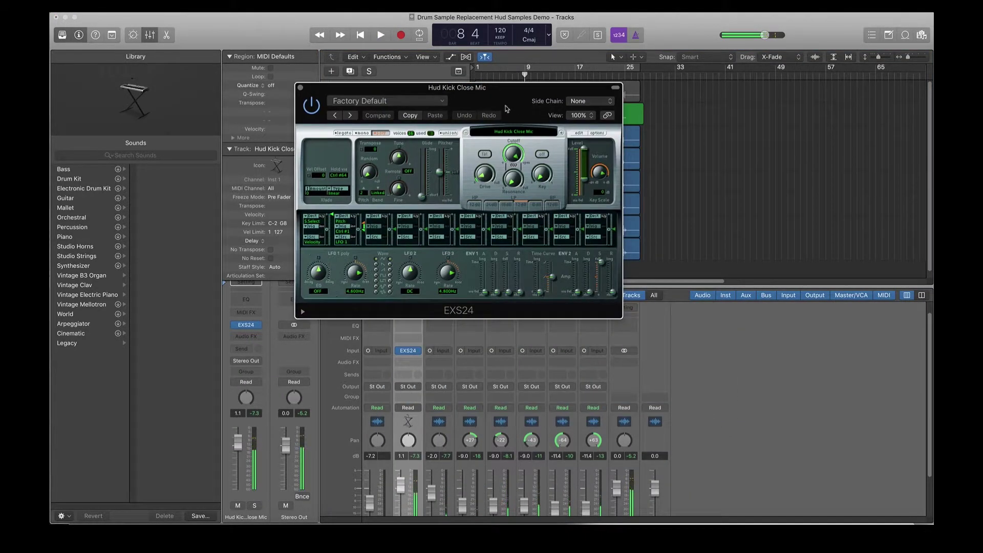
{"action": "left_click", "coordinate": [580, 133]}
{"action": "scroll", "coordinate": [309, 134], "scroll_direction": "down", "scroll_amount": 5}
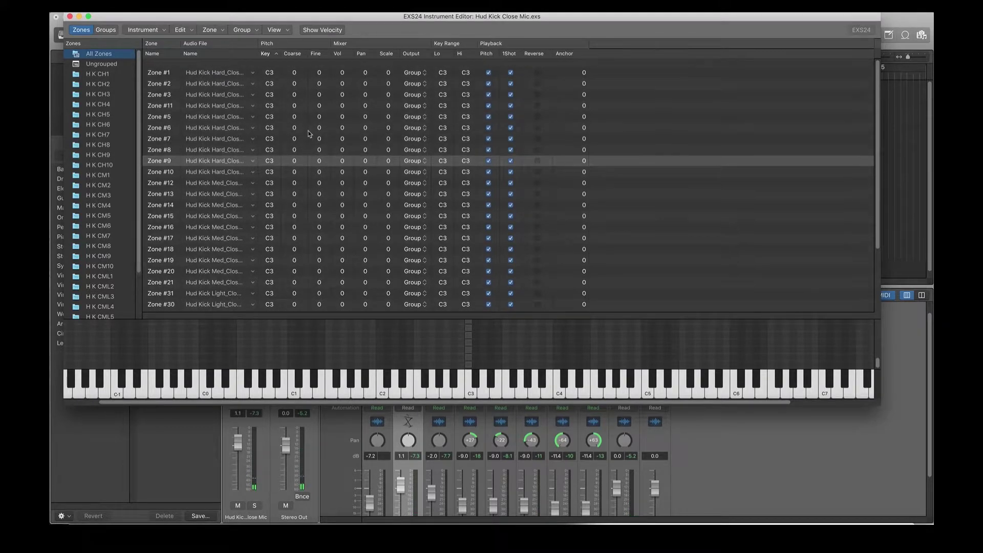
{"action": "scroll", "coordinate": [309, 134], "scroll_direction": "up", "scroll_amount": 3}
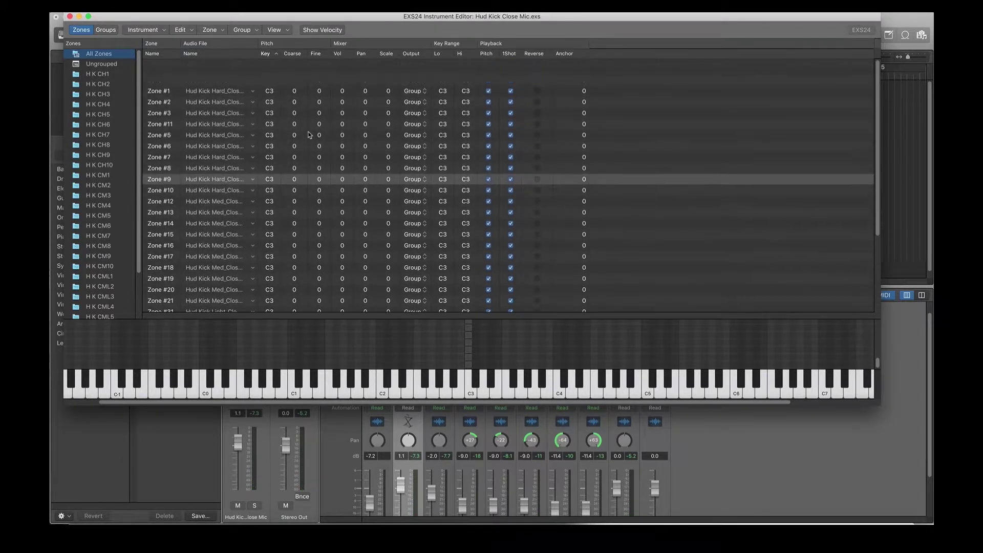
{"action": "left_click", "coordinate": [104, 29]}
{"action": "scroll", "coordinate": [269, 194], "scroll_direction": "up", "scroll_amount": 2}
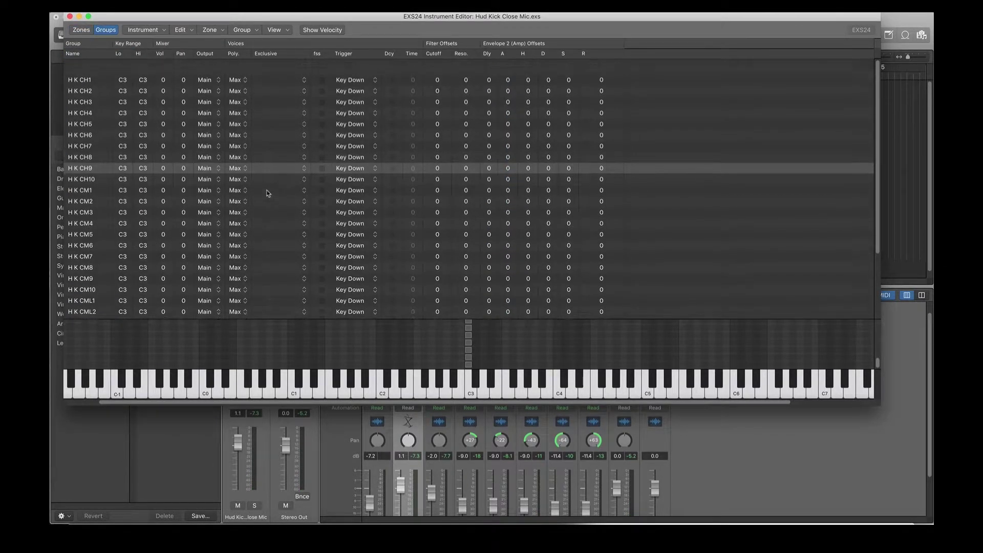
{"action": "left_click", "coordinate": [81, 29]}
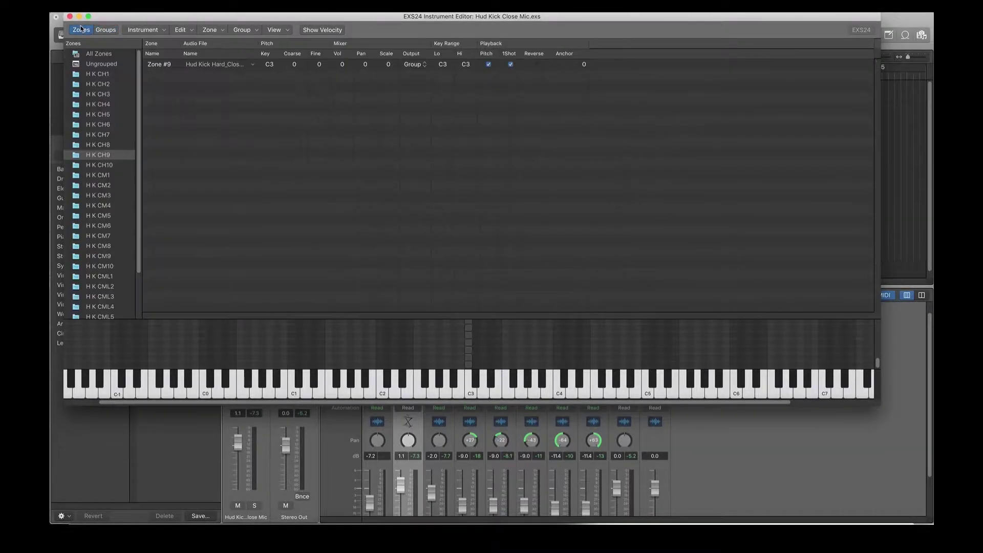
- Display the velocity range for all zones of Hud Kick Close Mic and examine the ranges of the hard, medium and light samples
{"action": "left_click", "coordinate": [109, 57]}
{"action": "left_click", "coordinate": [115, 65]}
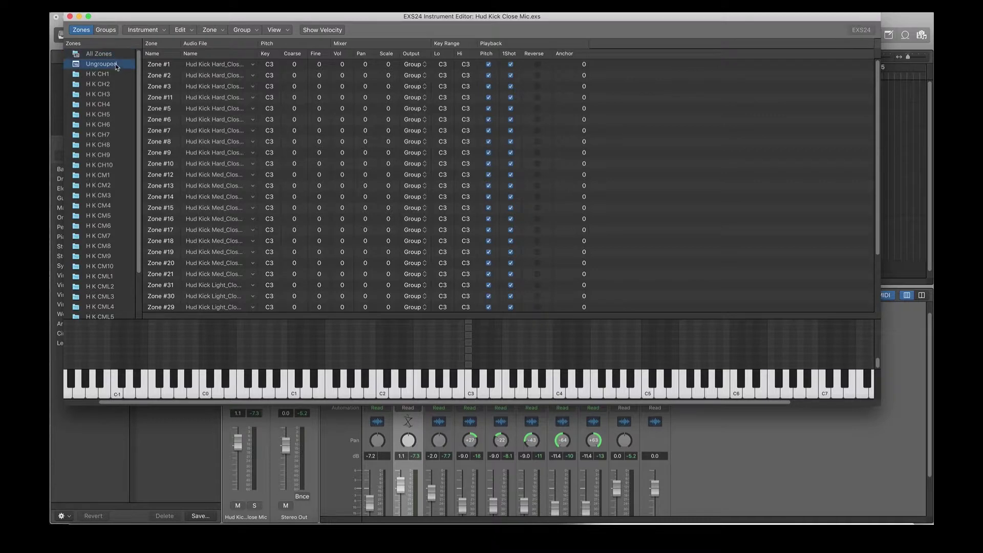
{"action": "left_click", "coordinate": [123, 56]}
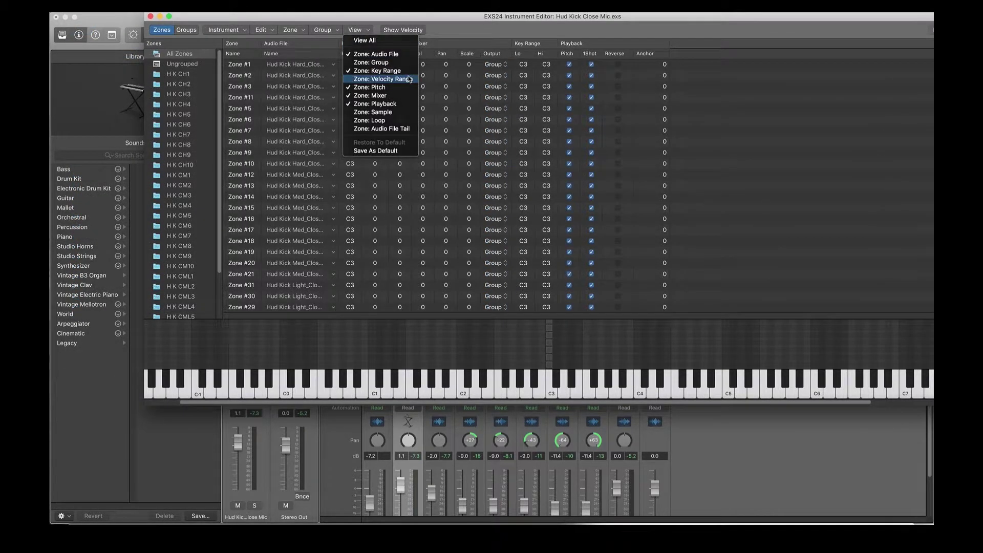
{"action": "left_click", "coordinate": [410, 80]}
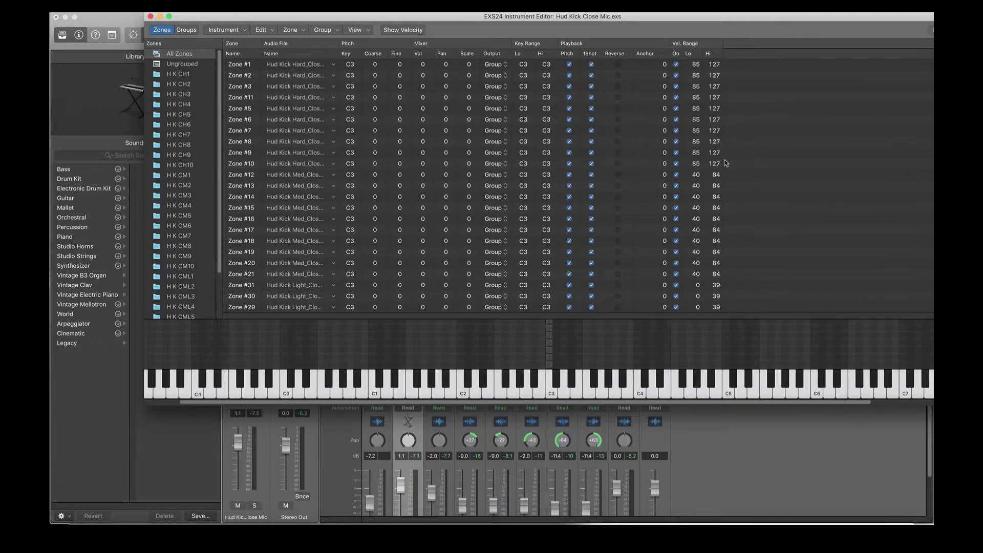
{"action": "scroll", "coordinate": [725, 163], "scroll_direction": "down", "scroll_amount": 1}
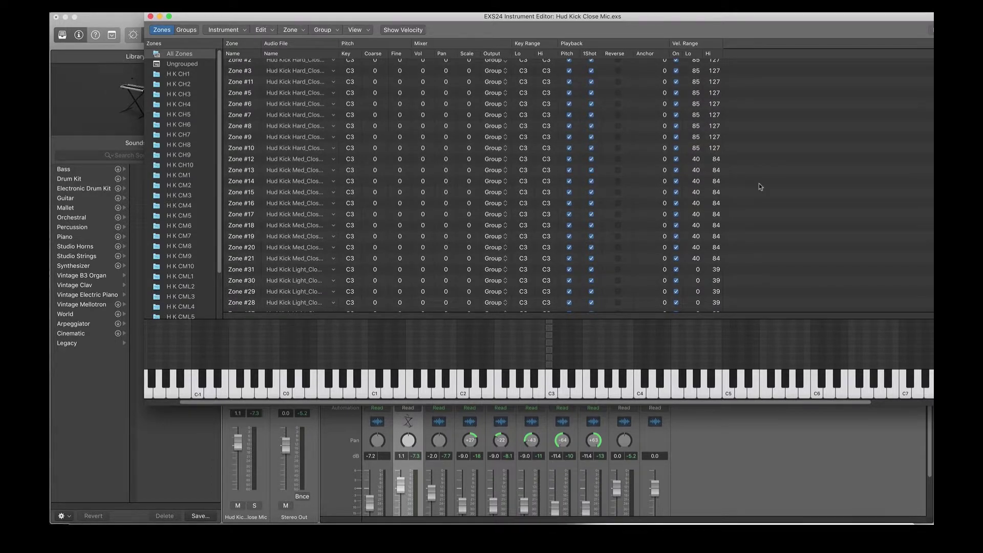
{"action": "scroll", "coordinate": [763, 184], "scroll_direction": "down", "scroll_amount": 1}
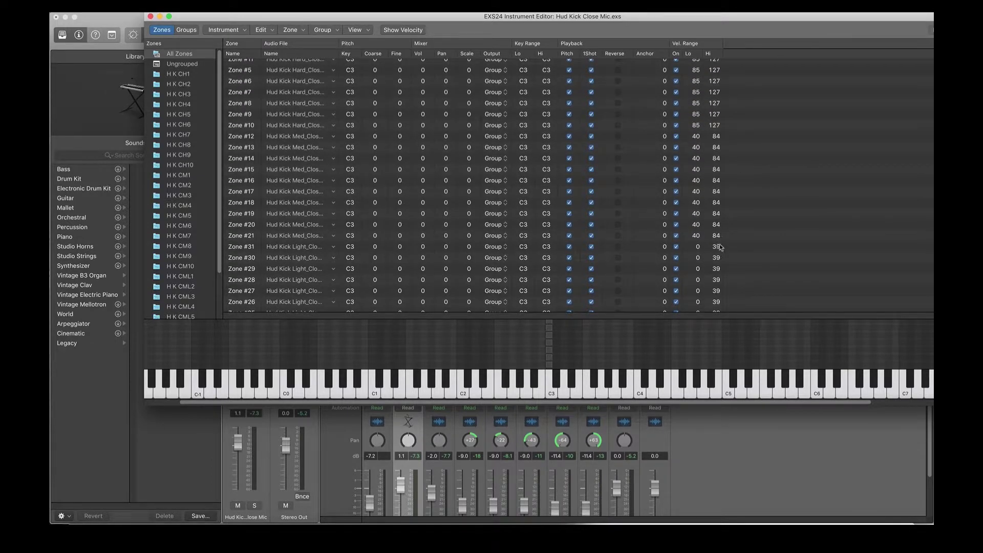
{"action": "scroll", "coordinate": [358, 128], "scroll_direction": "up", "scroll_amount": 3}
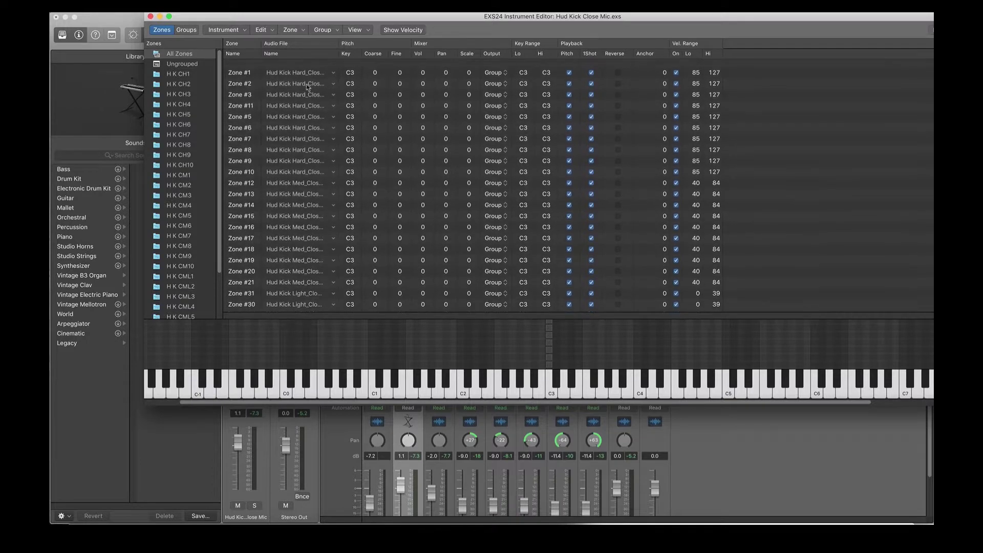
- Try to adjust the low velocity limit of all ten Hud Kick Hard zones together
{"action": "left_click", "coordinate": [294, 65]}
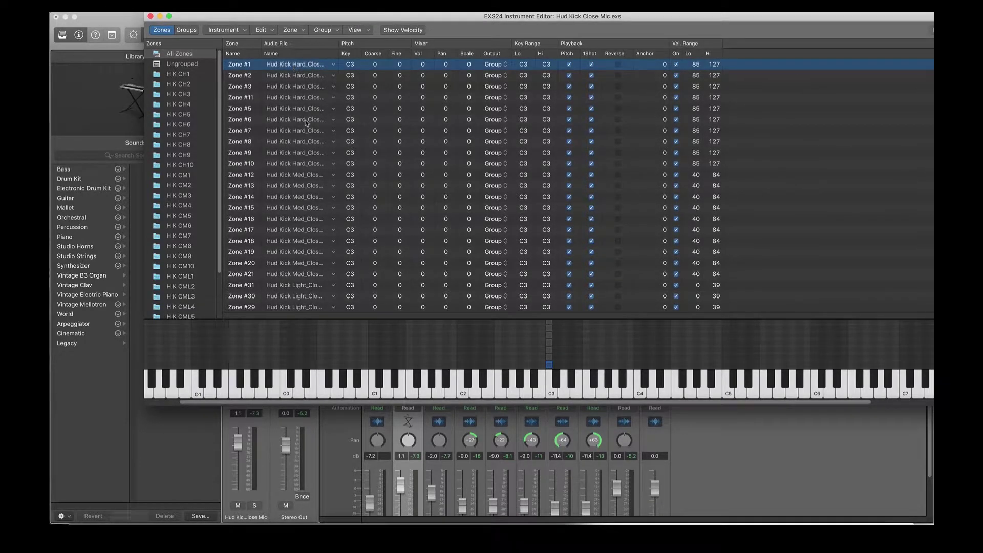
{"action": "left_click", "coordinate": [315, 176], "text": "shift"}
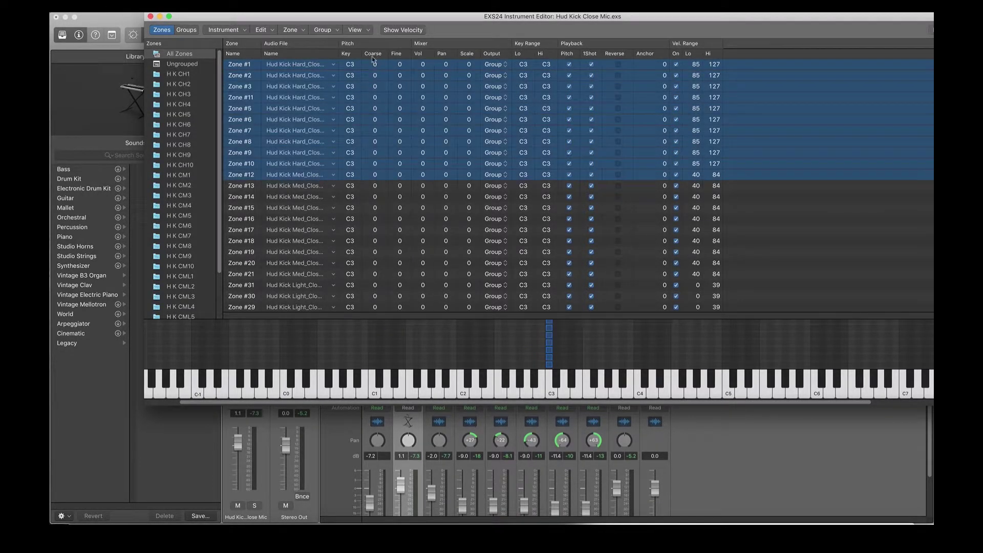
{"action": "left_click", "coordinate": [326, 65]}
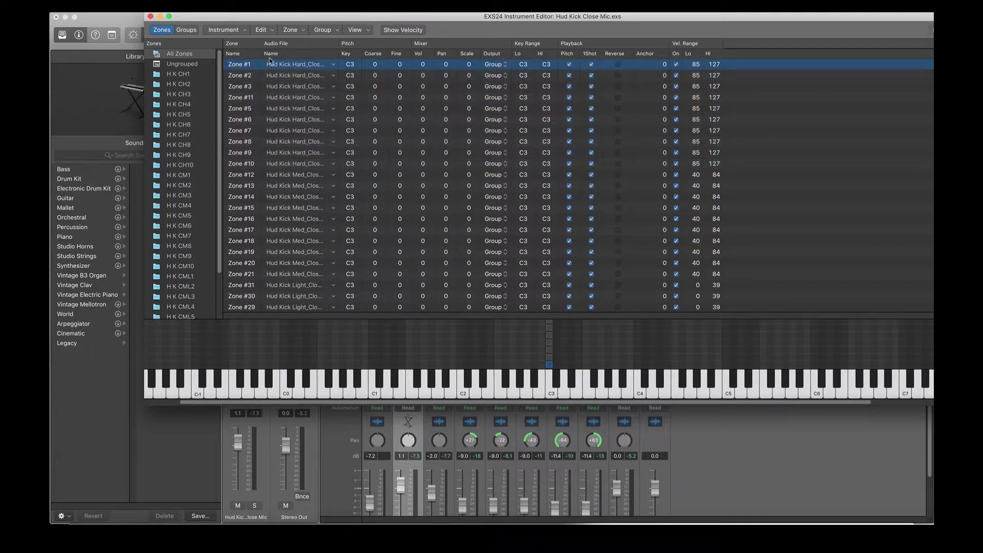
{"action": "left_click", "coordinate": [306, 165], "text": "shift"}
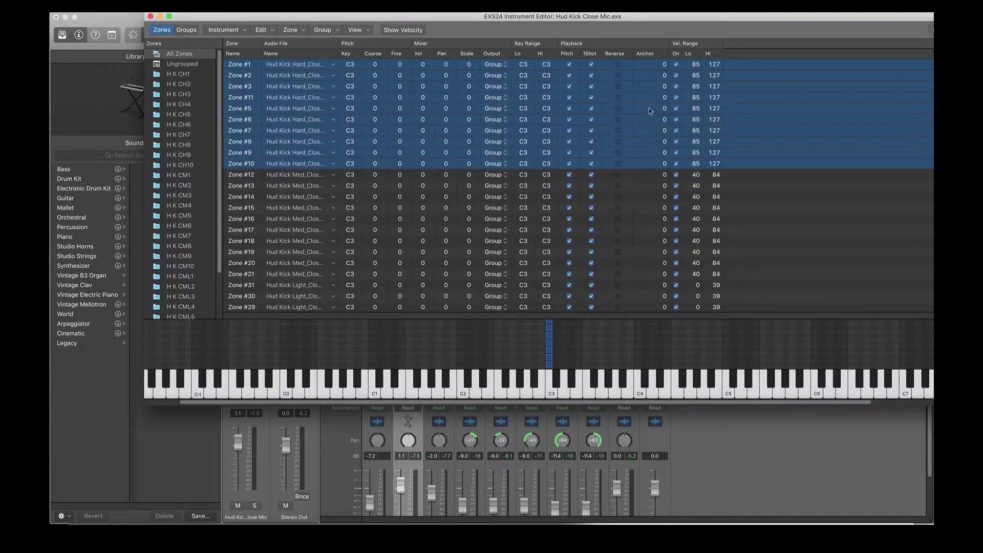
{"action": "left_click_drag", "start_coordinate": [696, 64], "coordinate": [692, 58]}
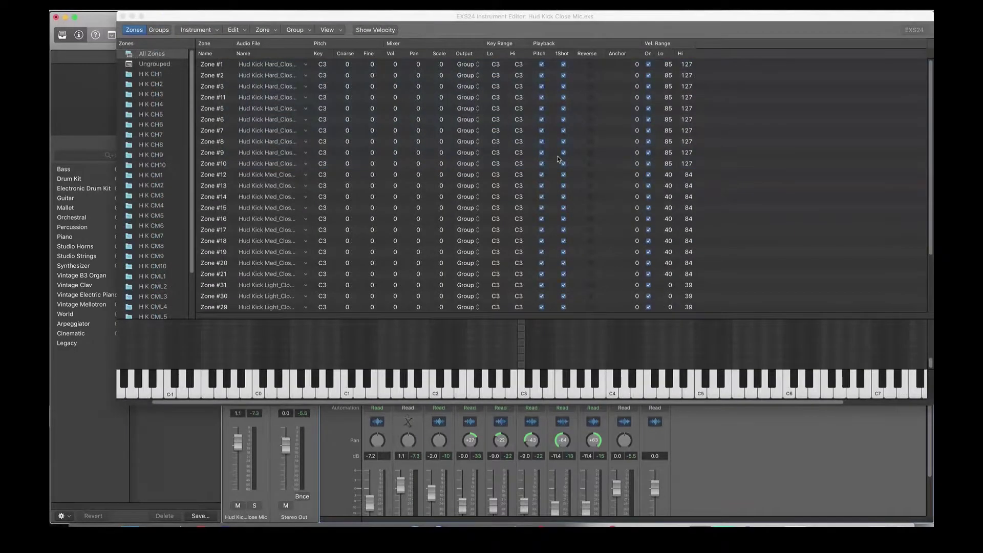
- Close the instrument editor and EXS24 window, and open the Inst 1 region in an enlarged Piano Roll with note velocities shown
{"action": "left_click", "coordinate": [123, 17]}
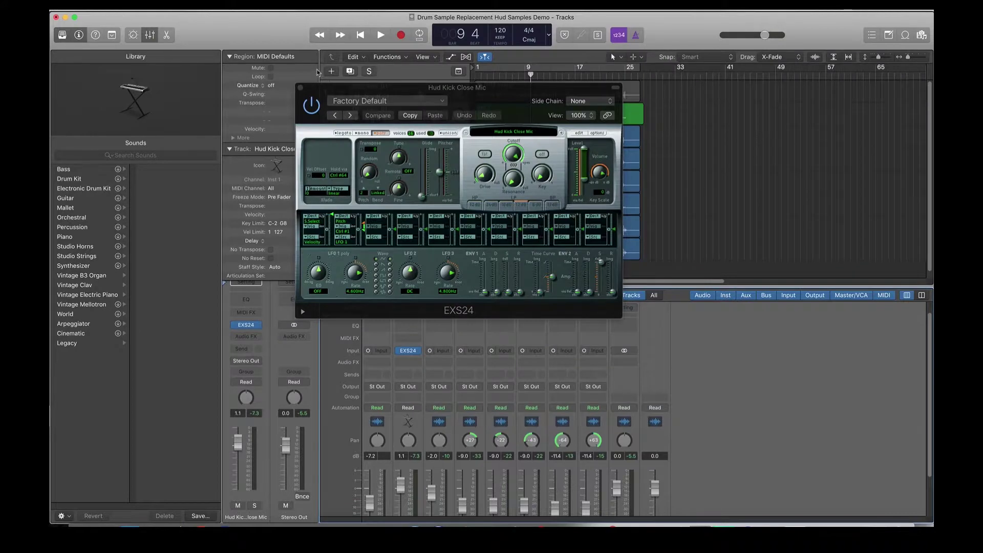
{"action": "left_click", "coordinate": [304, 89]}
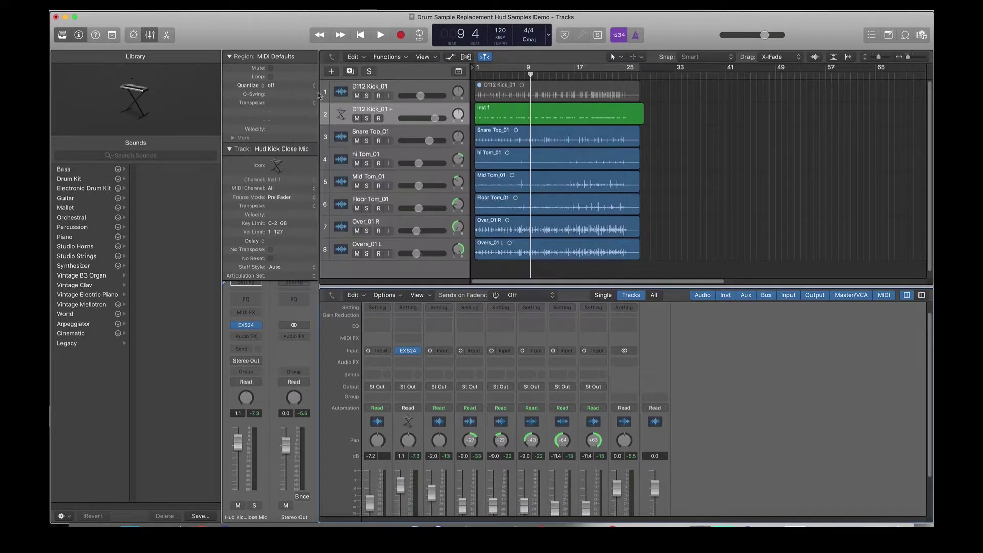
{"action": "double_click", "coordinate": [498, 106]}
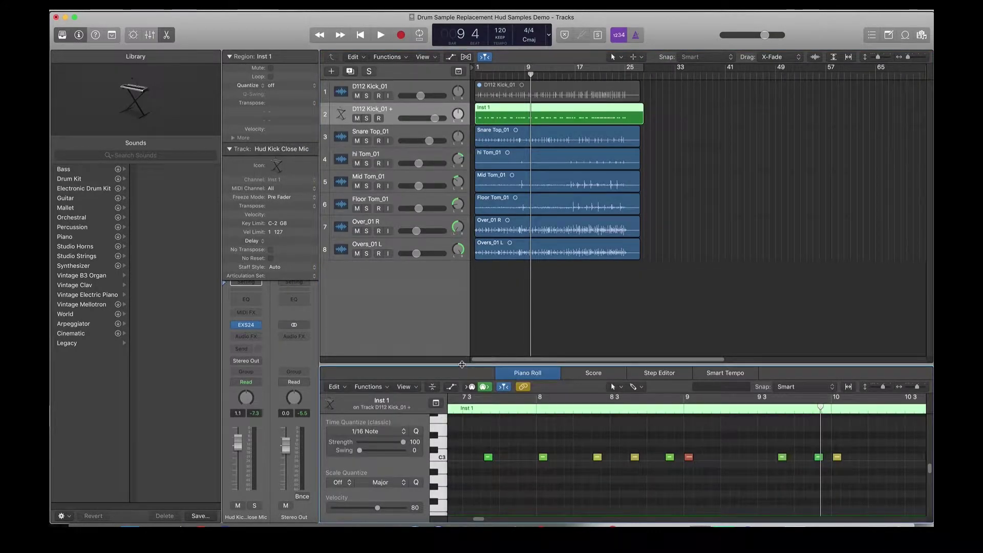
{"action": "left_click_drag", "start_coordinate": [461, 364], "coordinate": [461, 203]}
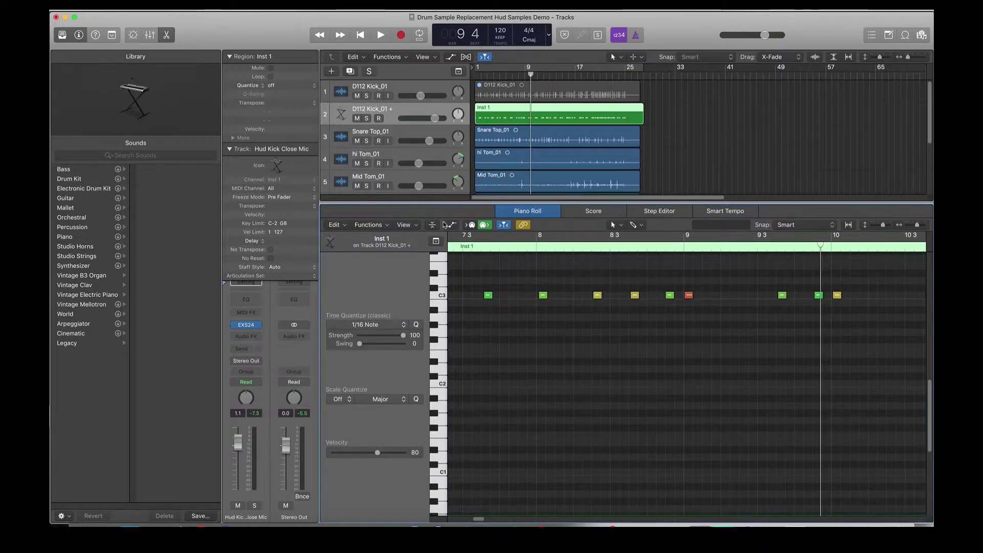
{"action": "left_click", "coordinate": [451, 225]}
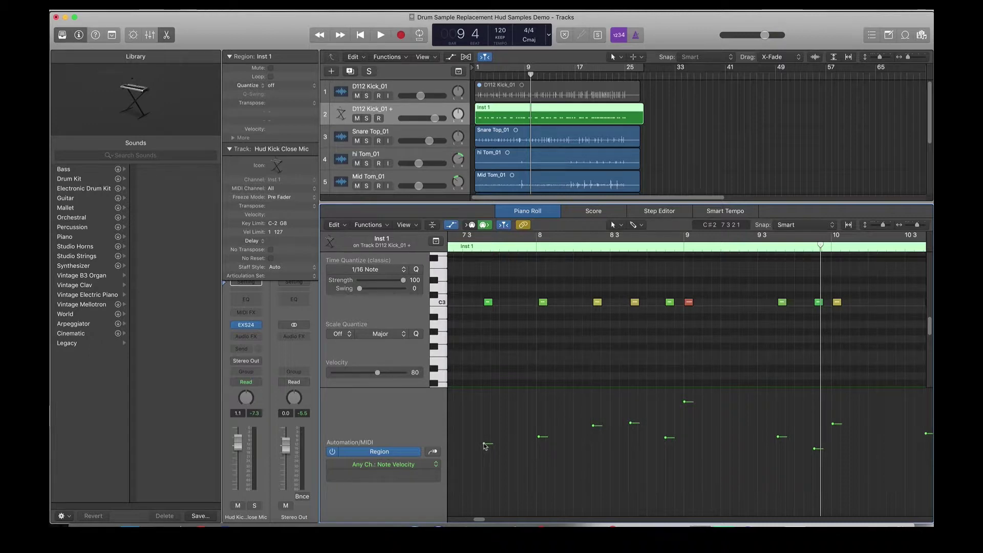
- Raise the velocities of several individual kick notes between bars 7 and 9, and raise all Inst 1 note velocities together
{"action": "left_click_drag", "start_coordinate": [484, 445], "coordinate": [484, 410]}
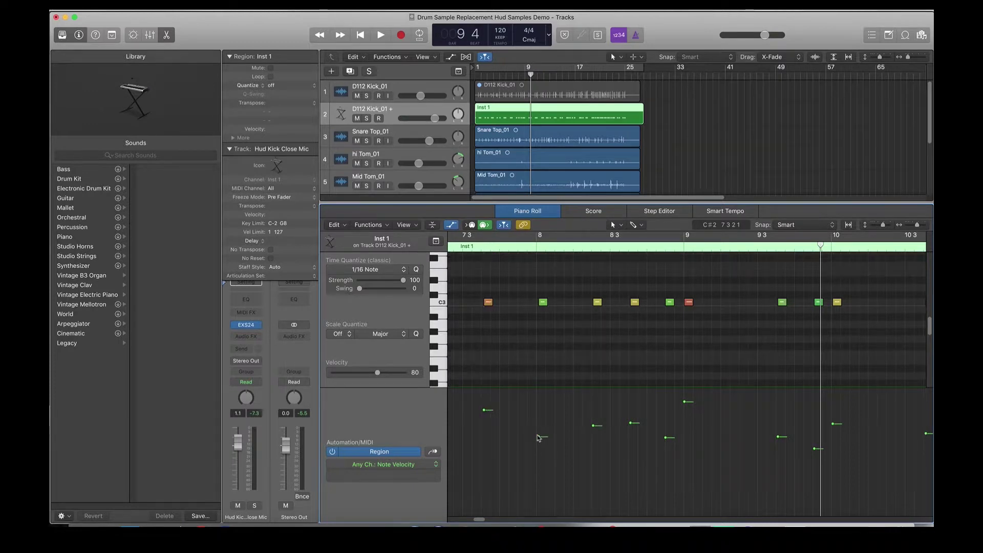
{"action": "left_click_drag", "start_coordinate": [539, 438], "coordinate": [539, 409]}
{"action": "left_click_drag", "start_coordinate": [592, 427], "coordinate": [592, 409]}
{"action": "left_click_drag", "start_coordinate": [666, 439], "coordinate": [666, 428]}
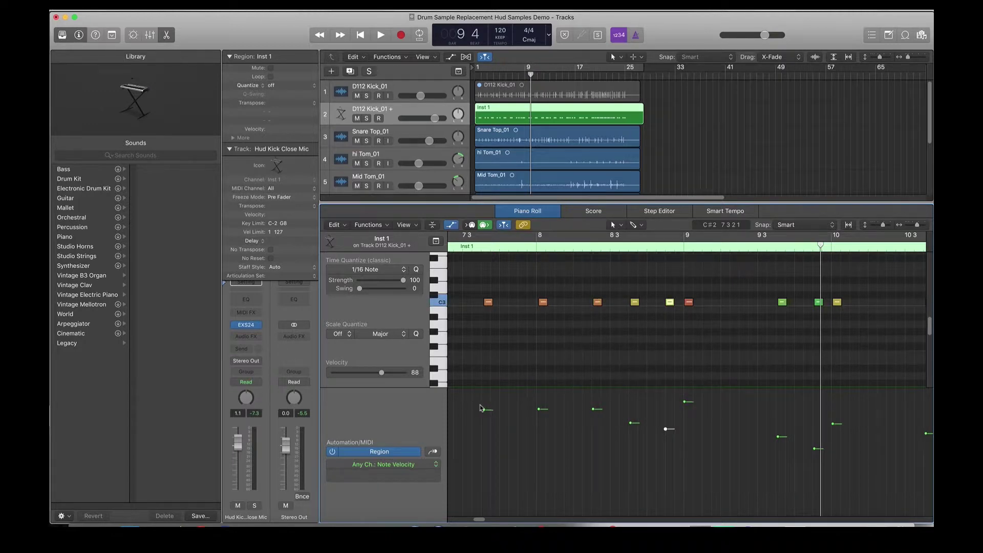
{"action": "key", "text": "super+a"}
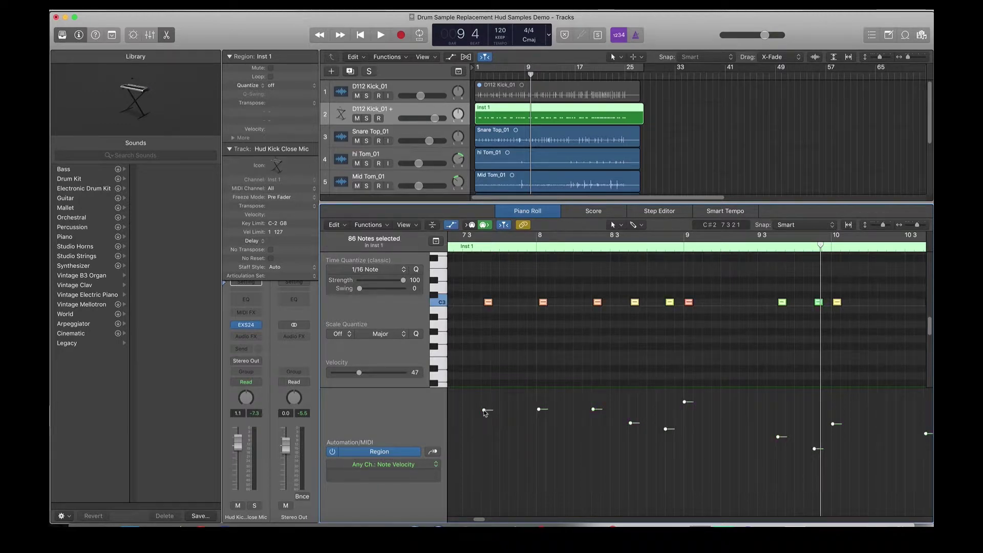
{"action": "left_click_drag", "start_coordinate": [483, 410], "coordinate": [483, 358]}
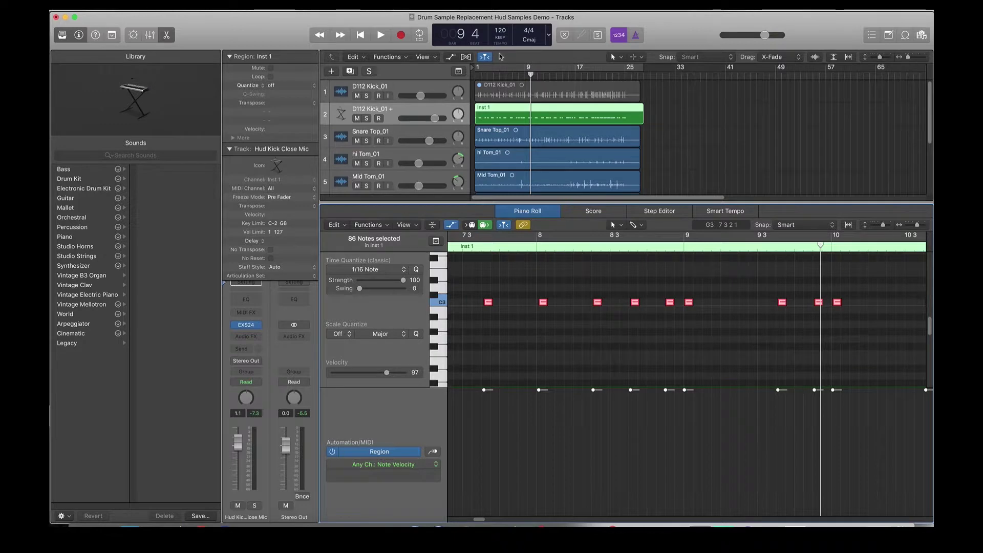
- Play the song from the start to hear the louder kick notes, close the Piano Roll and stop playback
{"action": "key", "text": "Return"}
{"action": "key", "text": "space"}
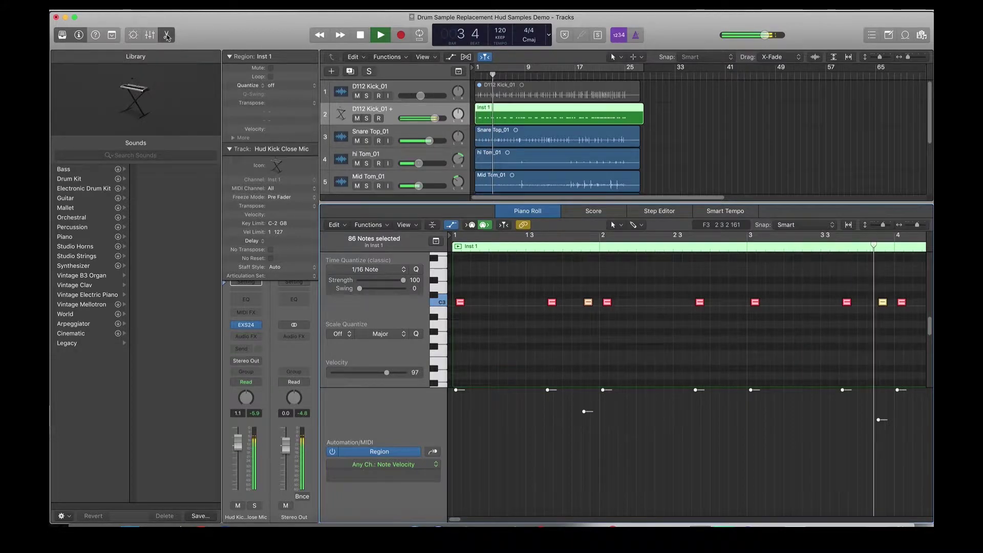
{"action": "key", "text": "e"}
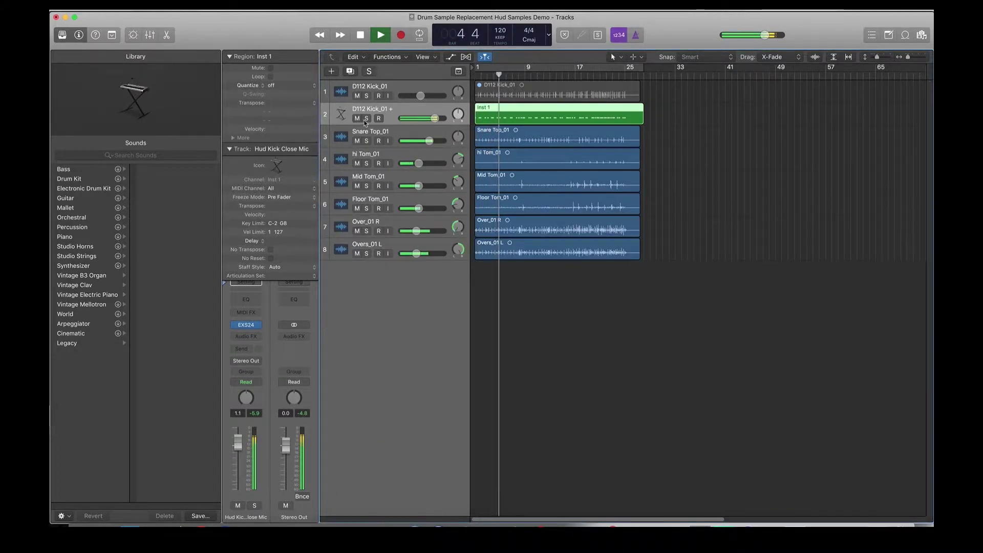
{"action": "key", "text": "space"}
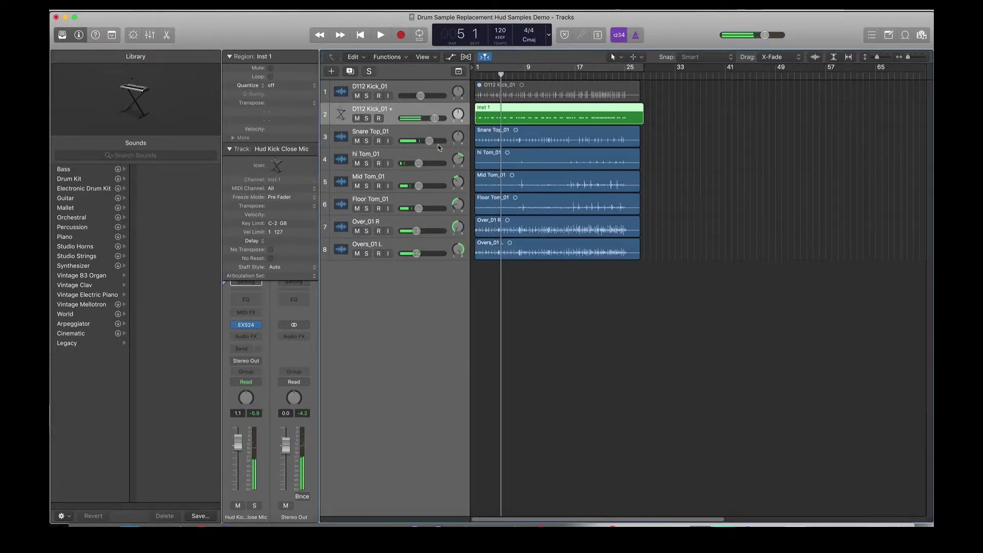
- Replace the Snare Top_01 drum track using instrument other, Replacement mode, a −19.0 dB relative threshold and trigger note C3
{"action": "left_click", "coordinate": [388, 132]}
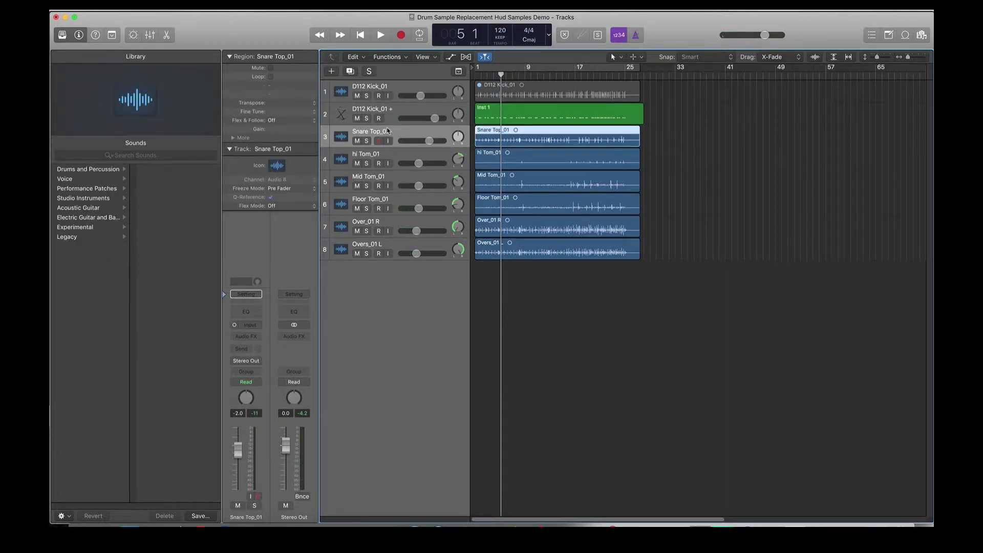
{"action": "left_click", "coordinate": [165, 6]}
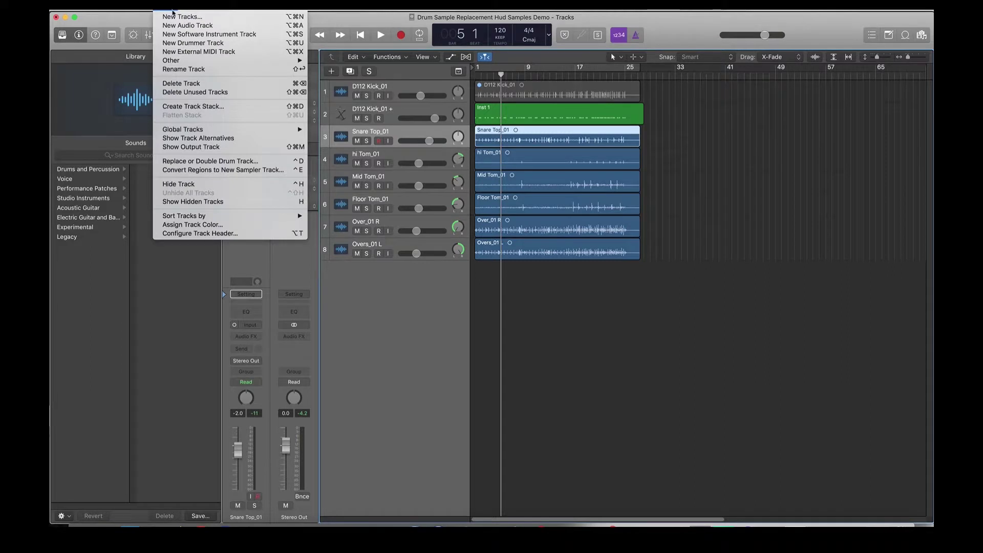
{"action": "left_click", "coordinate": [270, 162]}
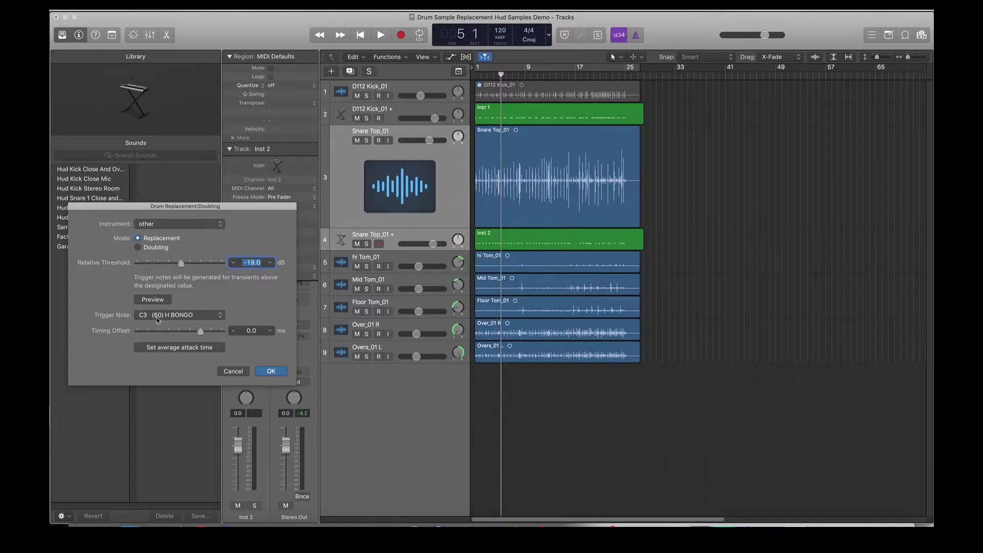
{"action": "left_click", "coordinate": [272, 372]}
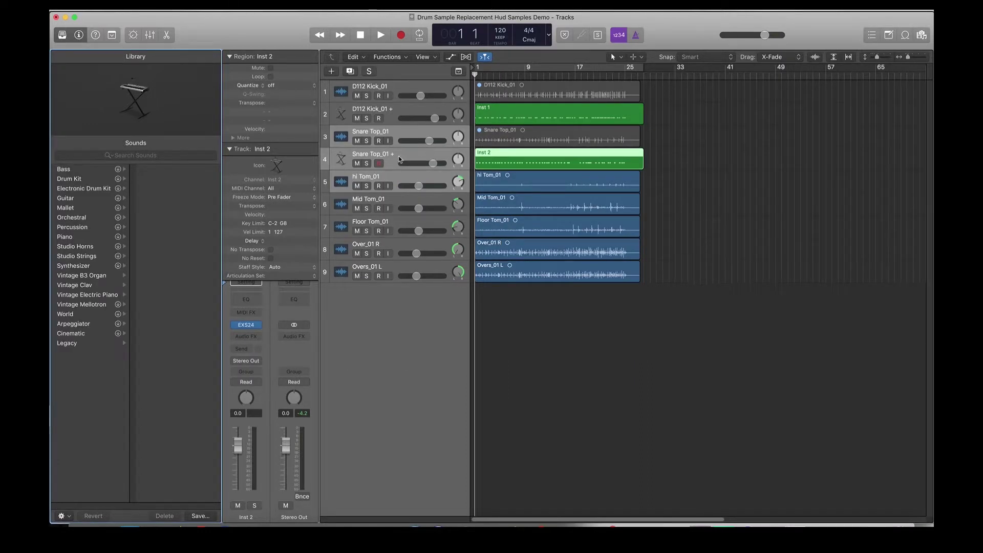
- Audition the new snare replacement track briefly in solo, stop playback and unsolo it
{"action": "left_click", "coordinate": [367, 164]}
{"action": "key", "text": "space"}
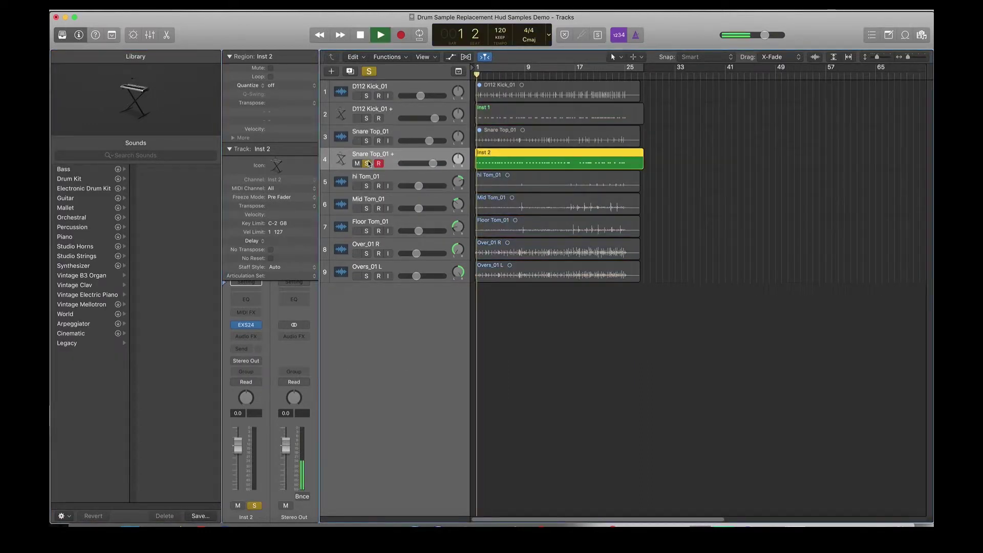
{"action": "key", "text": "space"}
{"action": "left_click", "coordinate": [367, 163]}
- Load the Hud Snare 1 Close and Overheads instrument into the snare replacement track's EXS24
{"action": "left_click", "coordinate": [248, 326]}
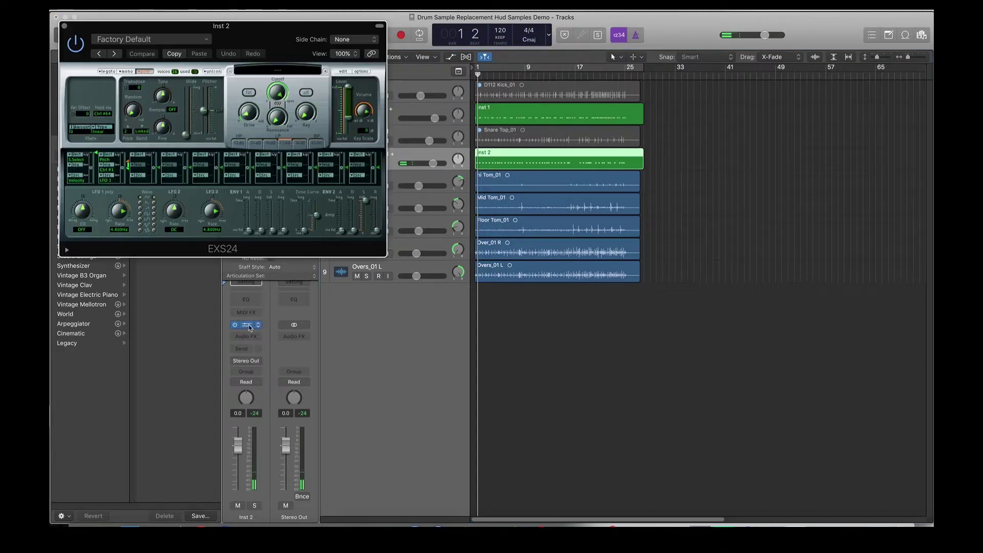
{"action": "left_click", "coordinate": [290, 67]}
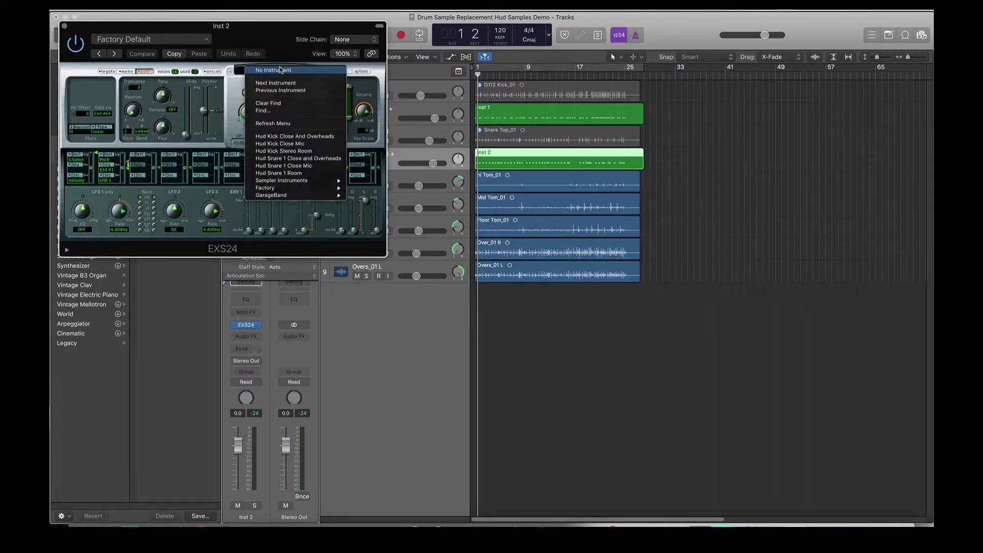
{"action": "left_click", "coordinate": [319, 159]}
- Play the snare sample with the full kit and in solo, moving the EXS24 window off the track headers, and stop and unsolo
{"action": "key", "text": "space"}
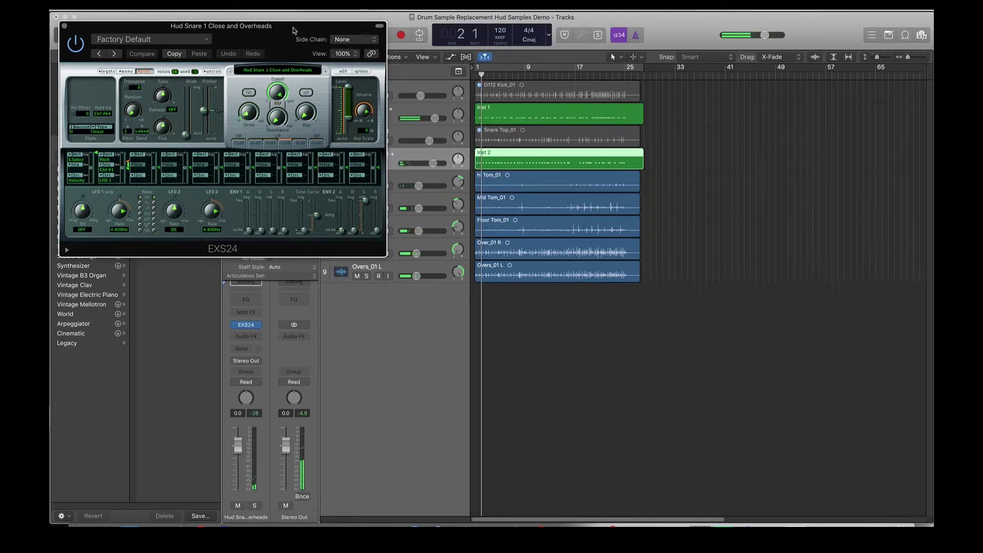
{"action": "left_click_drag", "start_coordinate": [294, 30], "coordinate": [558, 325]}
{"action": "left_click", "coordinate": [366, 163]}
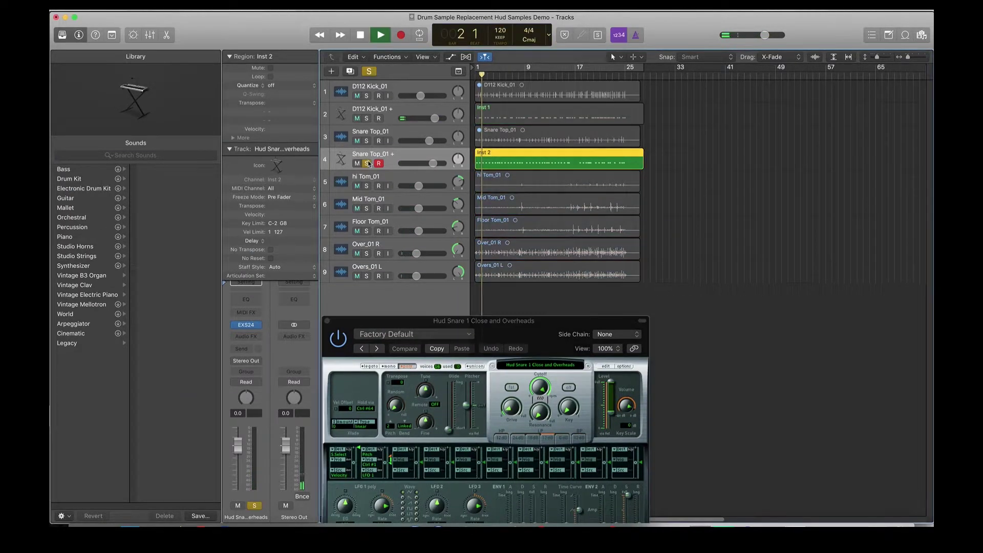
{"action": "key", "text": "space"}
{"action": "left_click", "coordinate": [367, 163]}
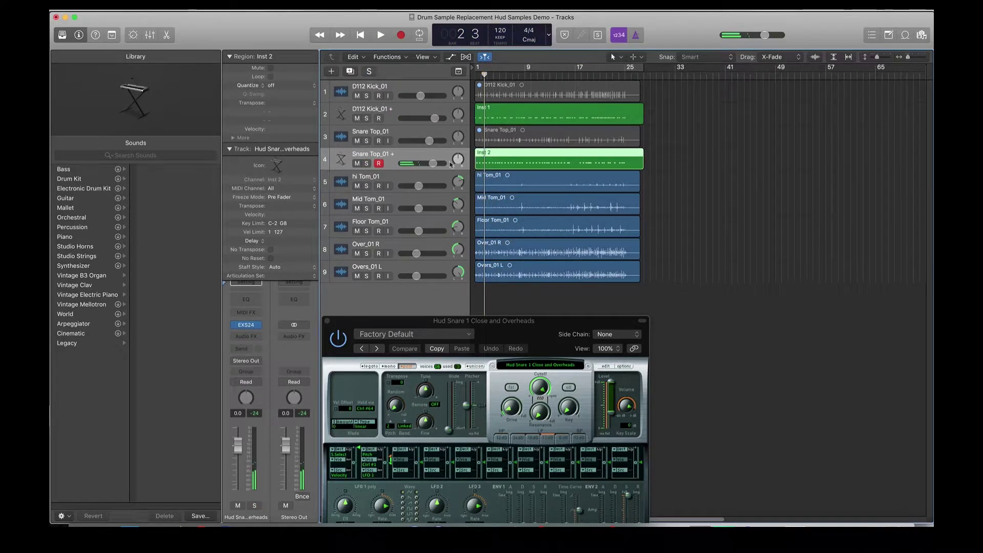
- Open the Inst 2 snare region in an enlarged Piano Roll and raise all its note velocities together, most to the maximum
{"action": "double_click", "coordinate": [504, 152]}
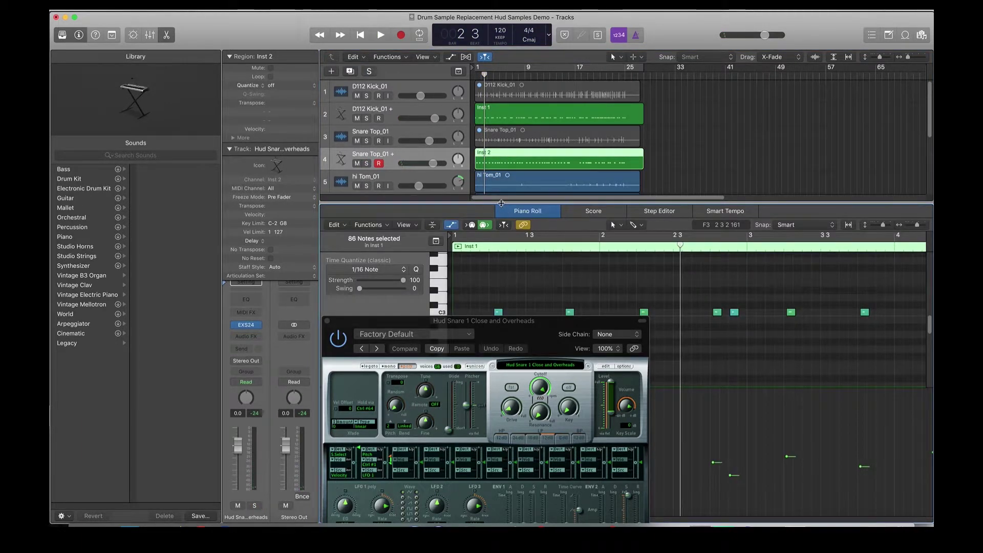
{"action": "left_click_drag", "start_coordinate": [501, 203], "coordinate": [502, 102]}
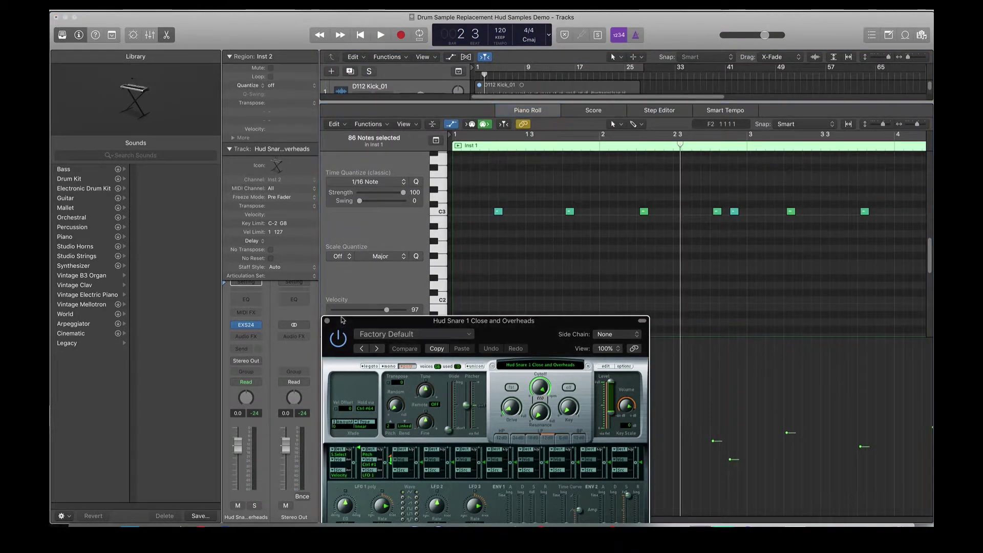
{"action": "left_click_drag", "start_coordinate": [343, 320], "coordinate": [112, 43]}
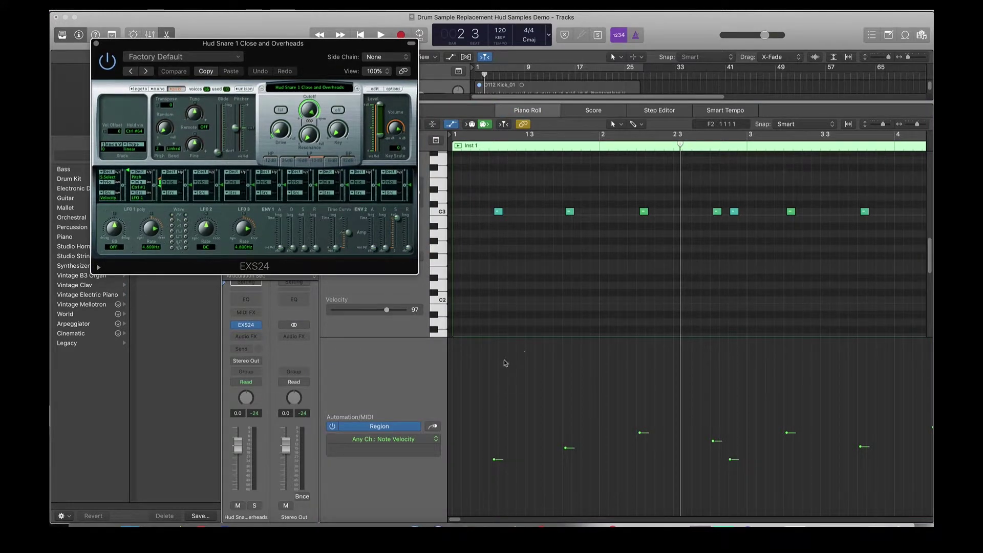
{"action": "left_click", "coordinate": [503, 375]}
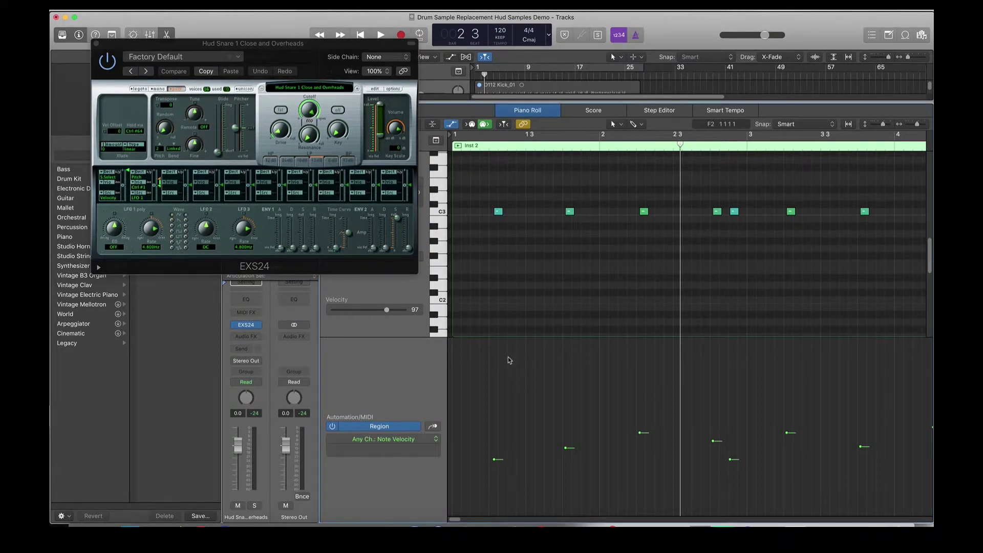
{"action": "key", "text": "super+a"}
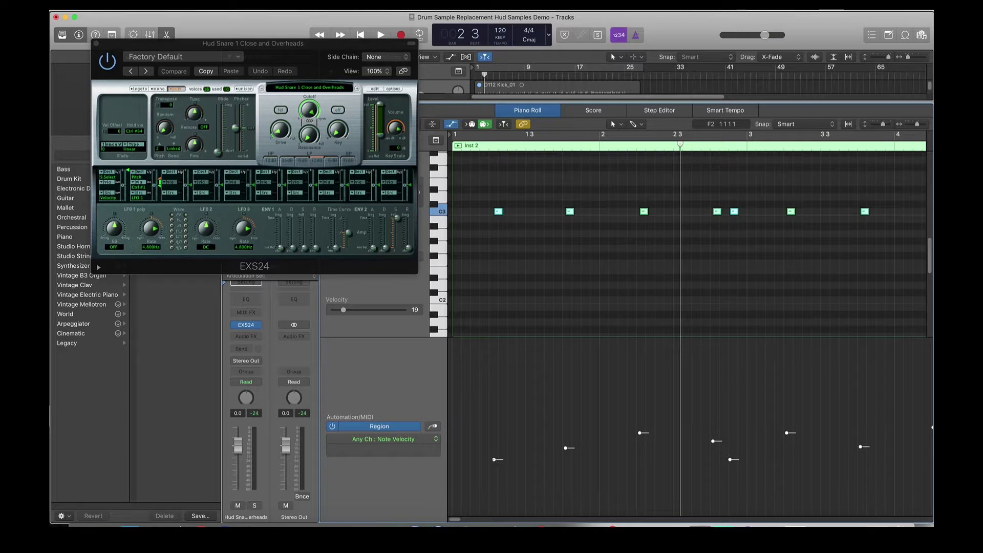
{"action": "left_click_drag", "start_coordinate": [463, 459], "coordinate": [464, 117]}
- Play the kit from the start with the raised snare velocities, closing the EXS24 window and the editor, and stop playback
{"action": "double_click", "coordinate": [470, 146]}
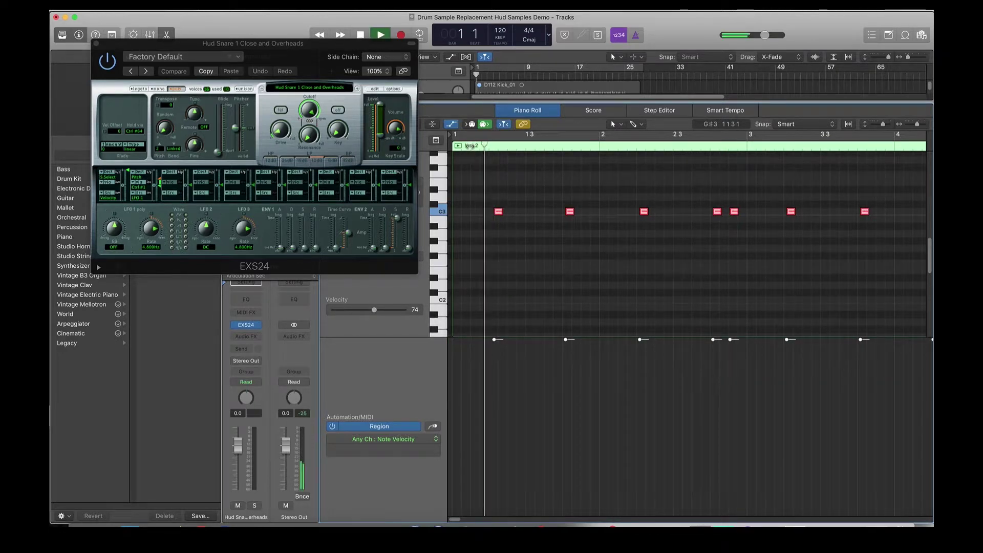
{"action": "left_click", "coordinate": [96, 43]}
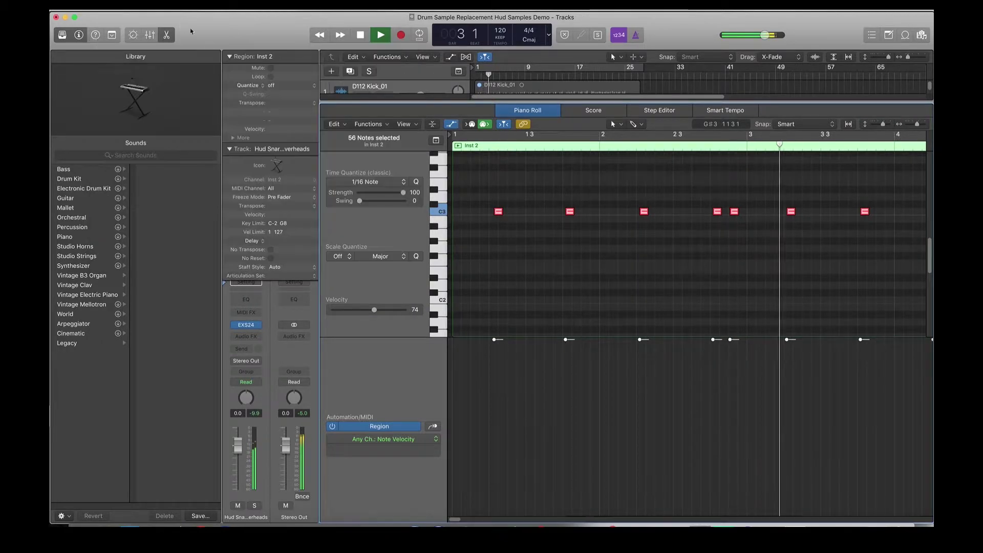
{"action": "left_click", "coordinate": [167, 34]}
{"action": "key", "text": "space"}
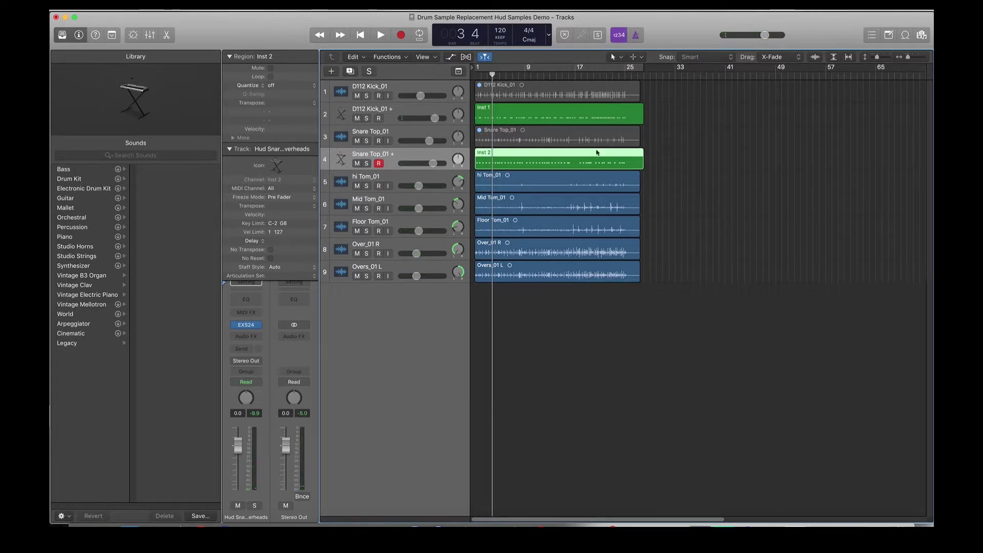
- Reopen the Inst 2 snare region, fit its notes in view and raise the quiet note in bar 8 close to the others' velocity
{"action": "double_click", "coordinate": [558, 156]}
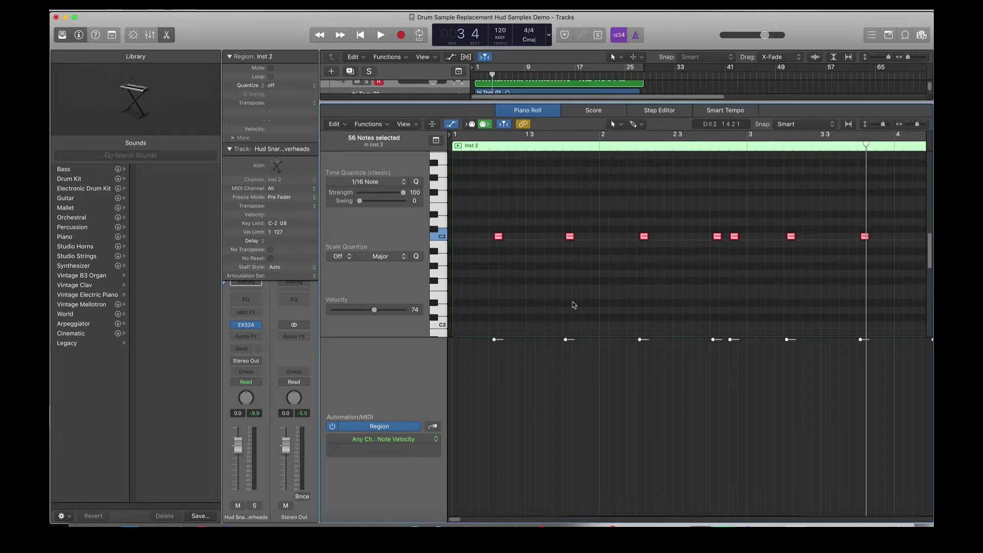
{"action": "key", "text": "z"}
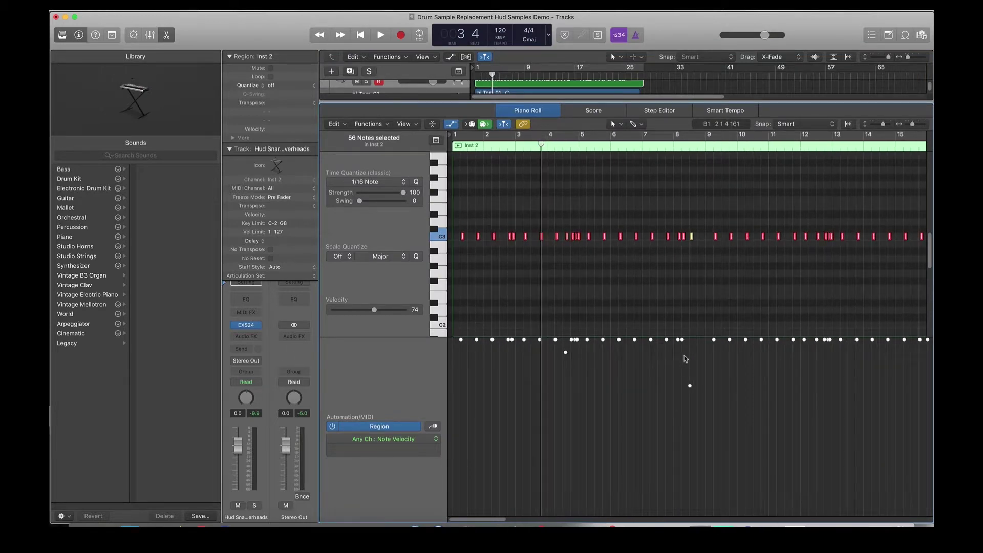
{"action": "left_click", "coordinate": [691, 390]}
{"action": "left_click_drag", "start_coordinate": [690, 387], "coordinate": [689, 346]}
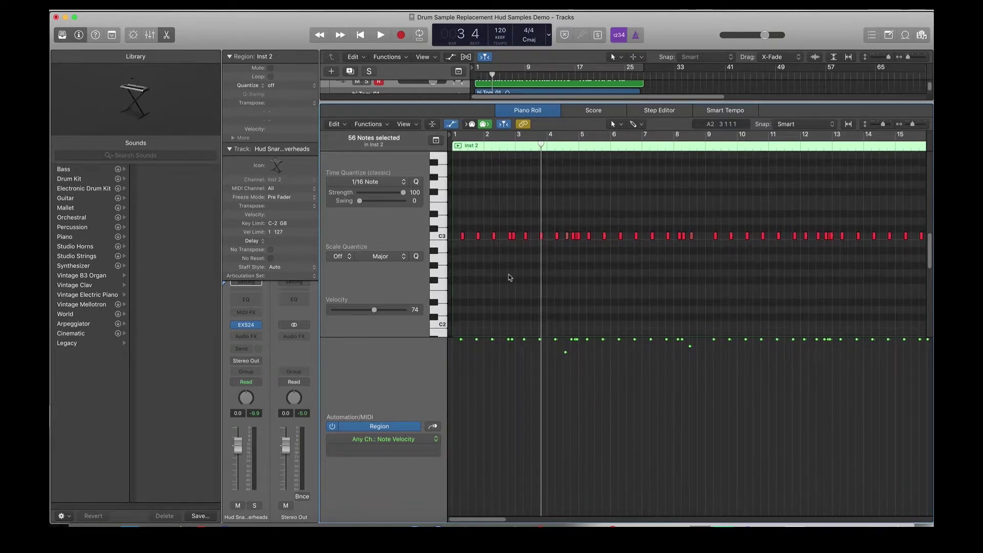
{"action": "scroll", "coordinate": [464, 408], "scroll_direction": "right", "scroll_amount": 3}
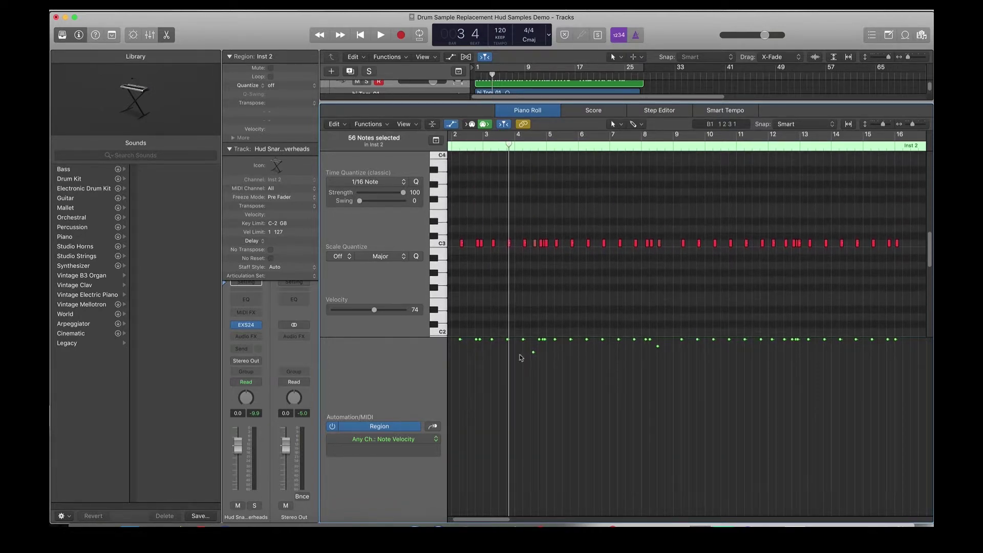
- Play the edited snare from bar 2, close the editor, audition the snare replacement track in solo, stop and unsolo it
{"action": "left_click", "coordinate": [451, 148]}
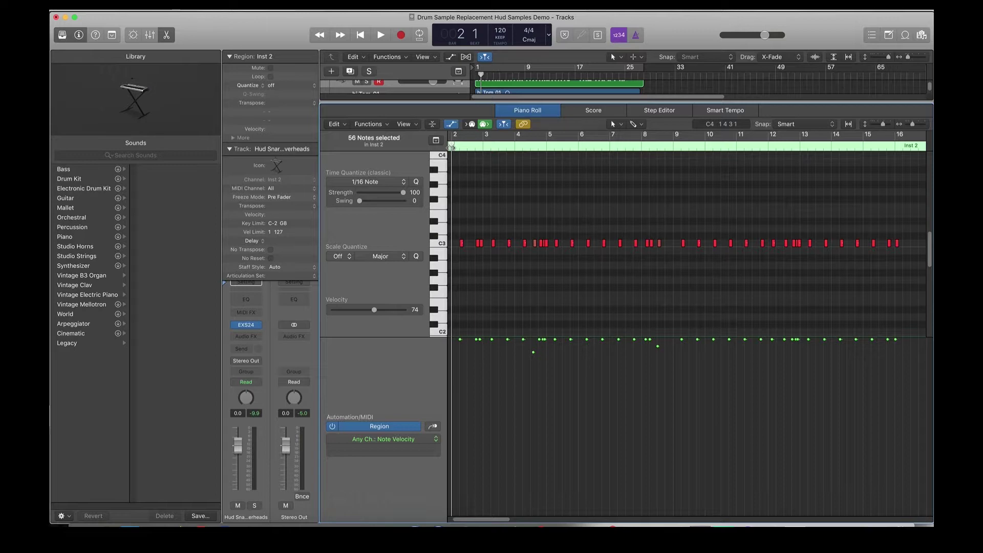
{"action": "key", "text": "space"}
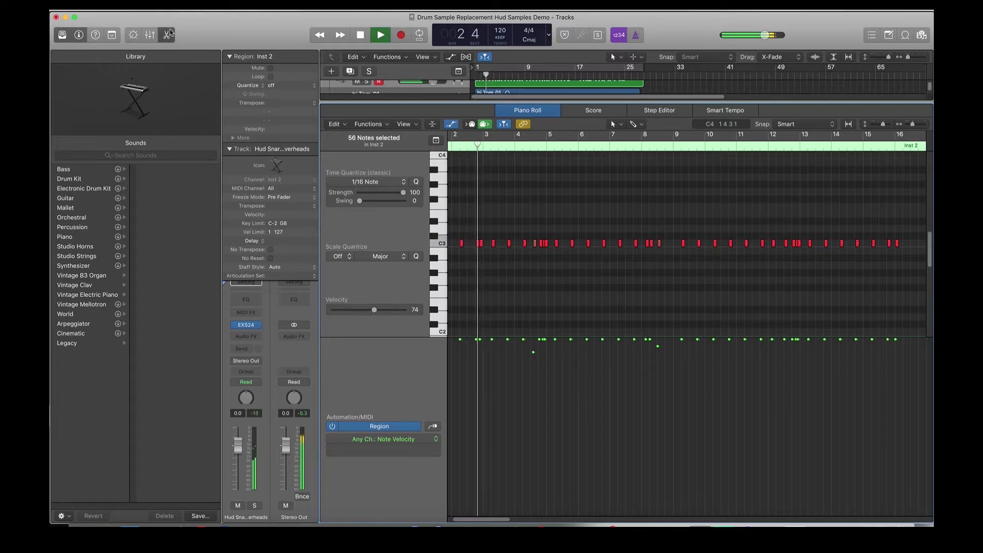
{"action": "left_click", "coordinate": [168, 35]}
{"action": "left_click", "coordinate": [367, 163]}
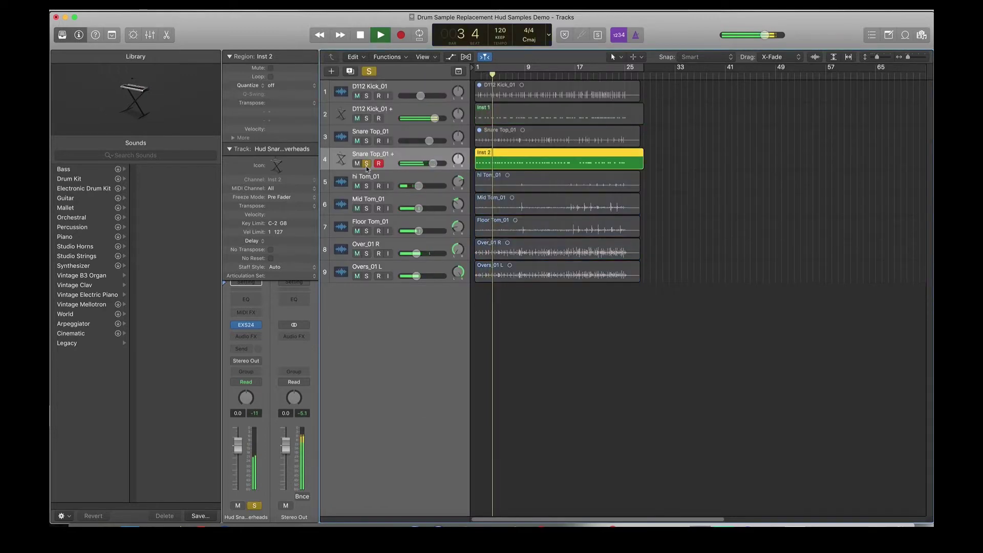
{"action": "key", "text": "space"}
{"action": "left_click", "coordinate": [367, 164]}
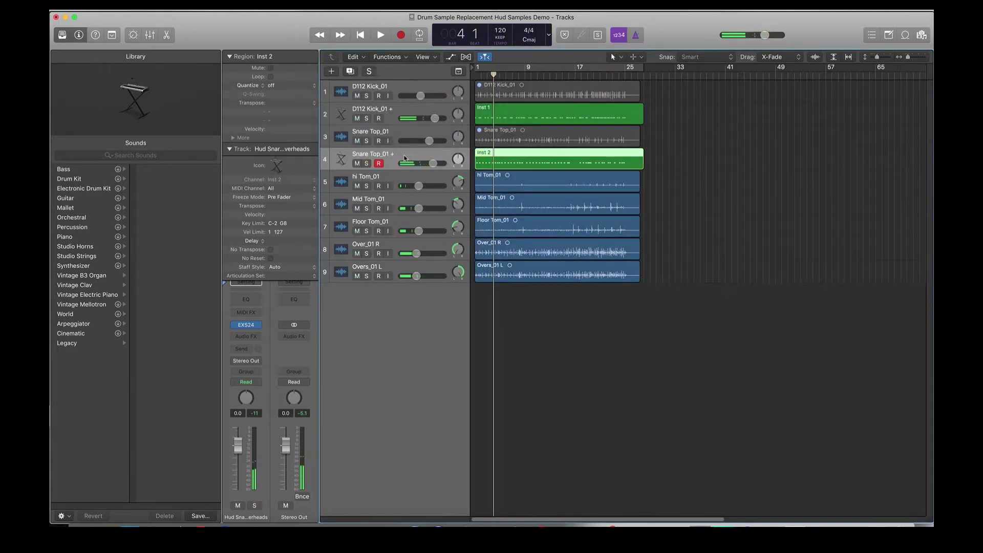
- Duplicate the snare replacement track and copy the Inst 2 region onto the new track
{"action": "left_click", "coordinate": [403, 135]}
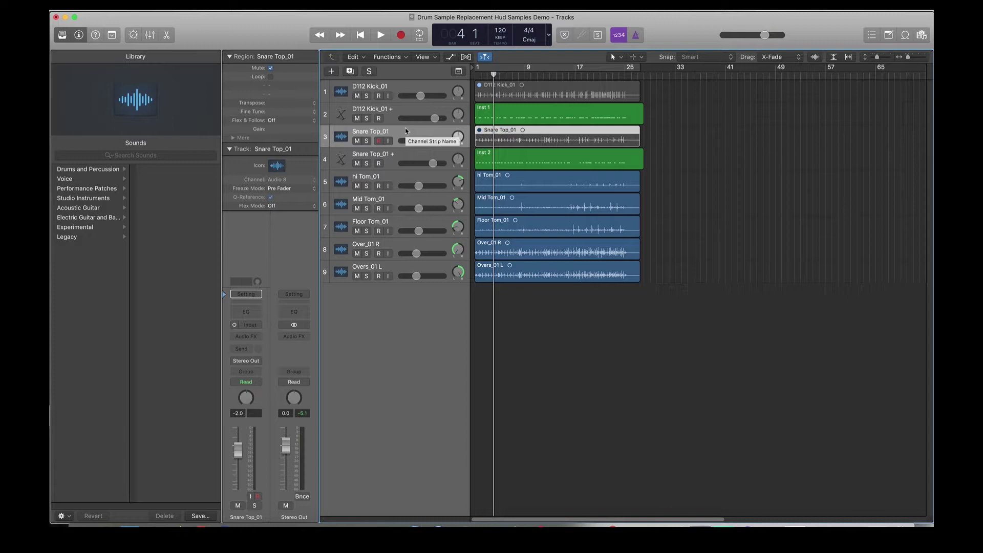
{"action": "left_click", "coordinate": [398, 158]}
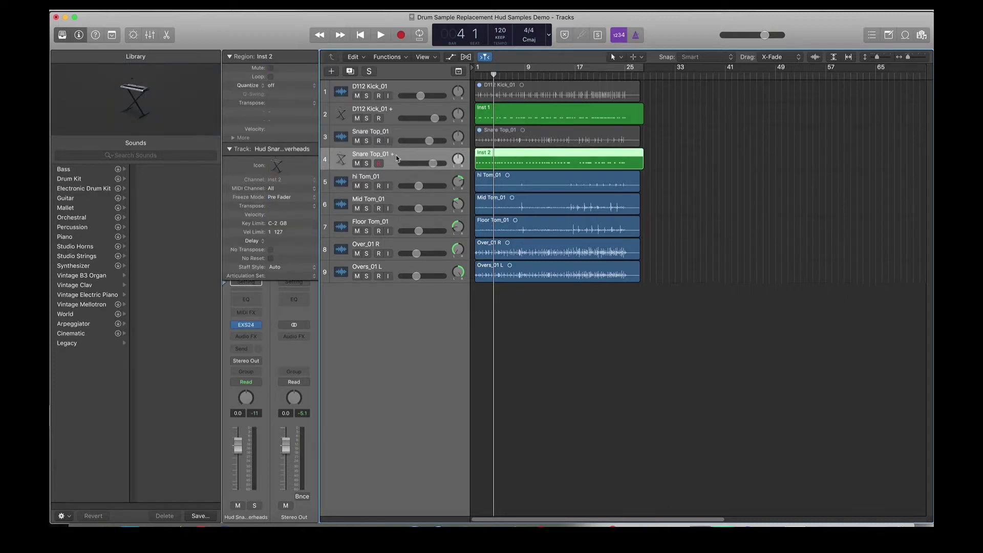
{"action": "left_click", "coordinate": [351, 71]}
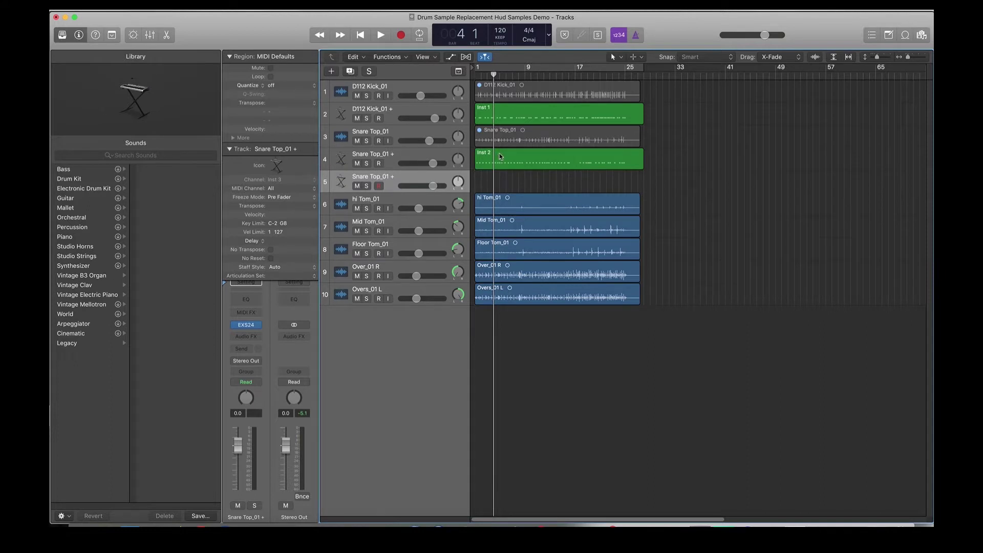
{"action": "left_click_drag", "start_coordinate": [501, 156], "coordinate": [506, 181]}
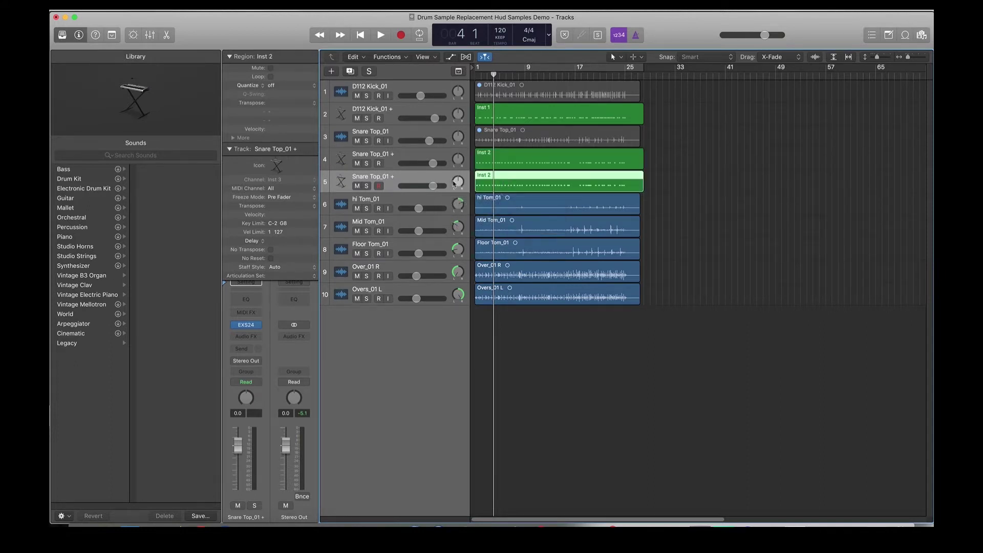
- Load the Hud Snare 1 Room instrument into the duplicate snare track's EXS24 and close the plug-in window
{"action": "left_click", "coordinate": [391, 163]}
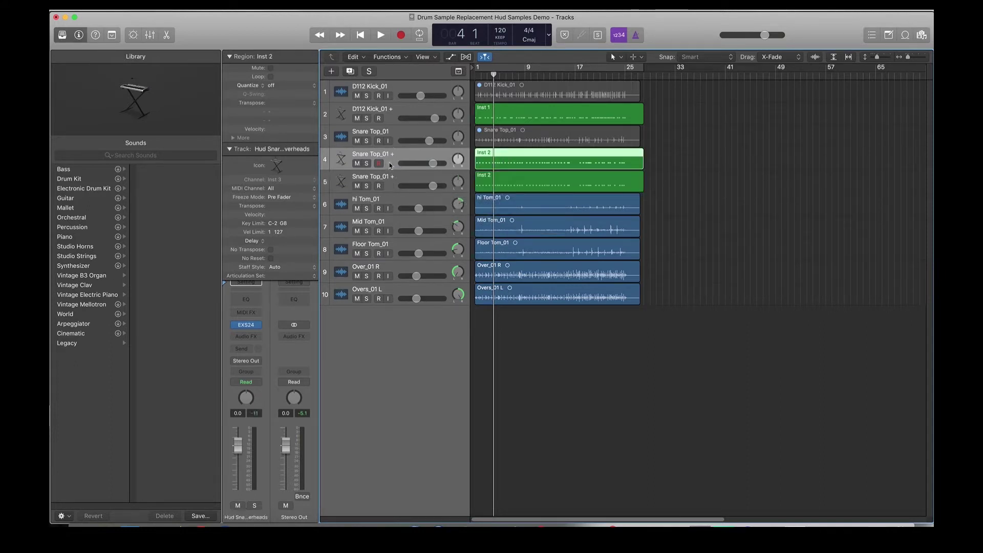
{"action": "left_click", "coordinate": [390, 176]}
{"action": "left_click", "coordinate": [248, 326]}
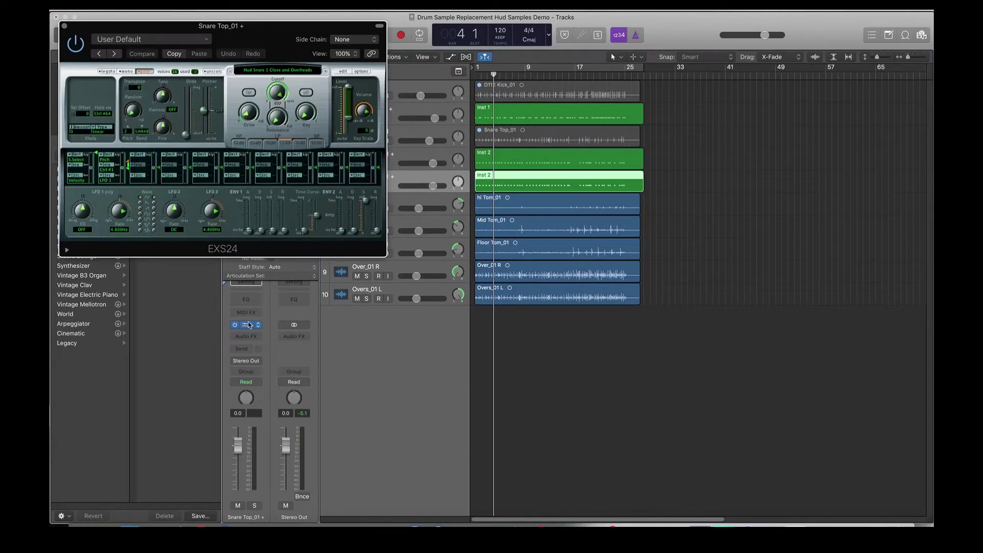
{"action": "left_click", "coordinate": [295, 70]}
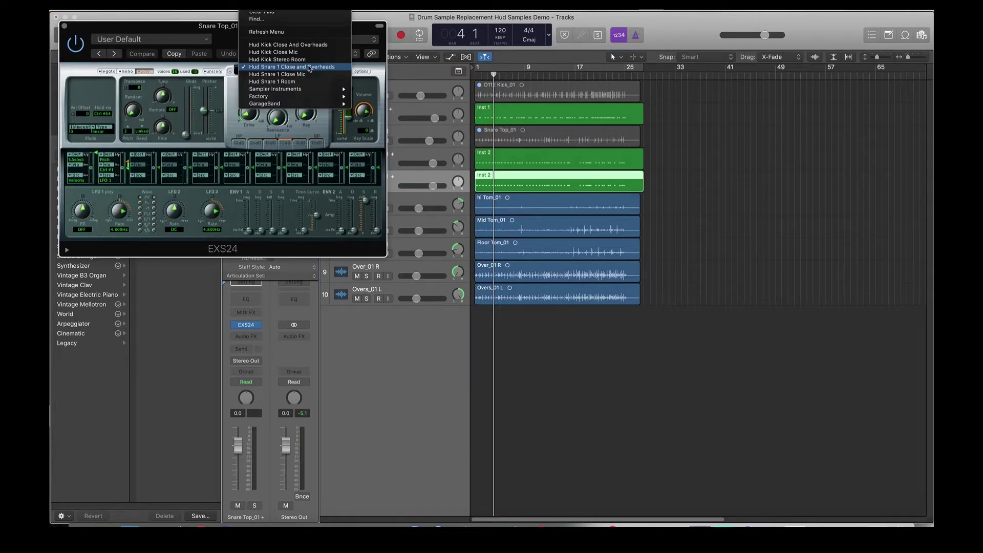
{"action": "left_click", "coordinate": [287, 81]}
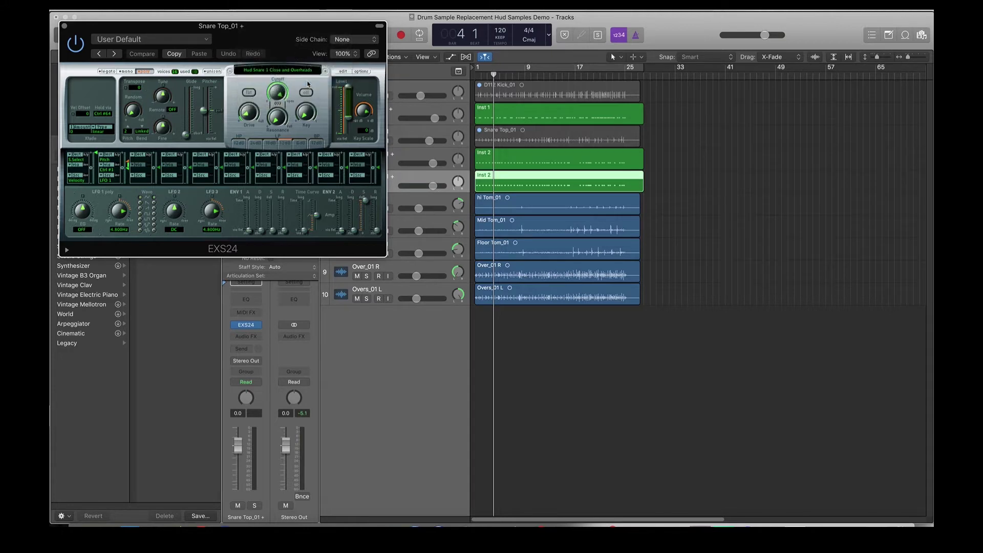
{"action": "left_click", "coordinate": [65, 25]}
- Play the kit from the start and lower the duplicate snare track's volume to −12.8 dB
{"action": "key", "text": "Return"}
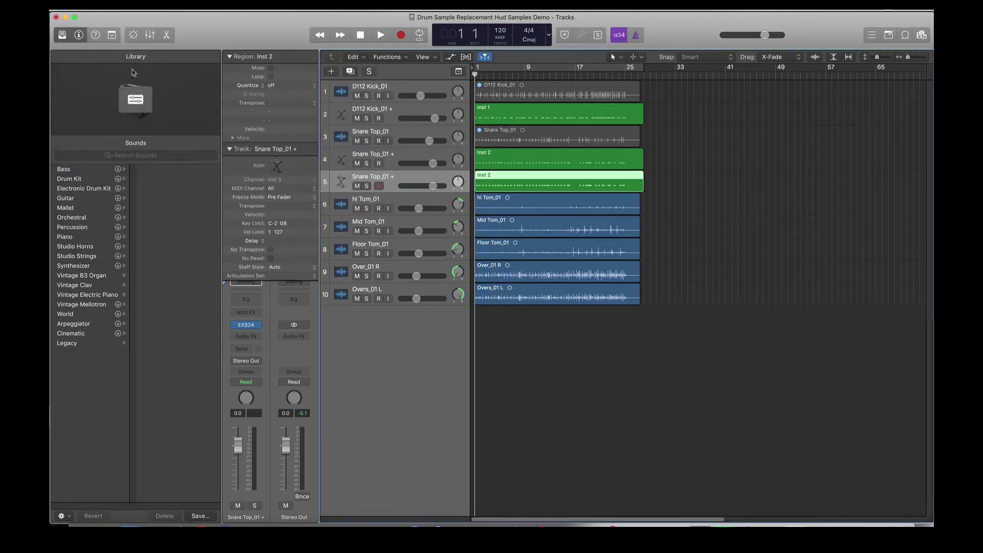
{"action": "key", "text": "space"}
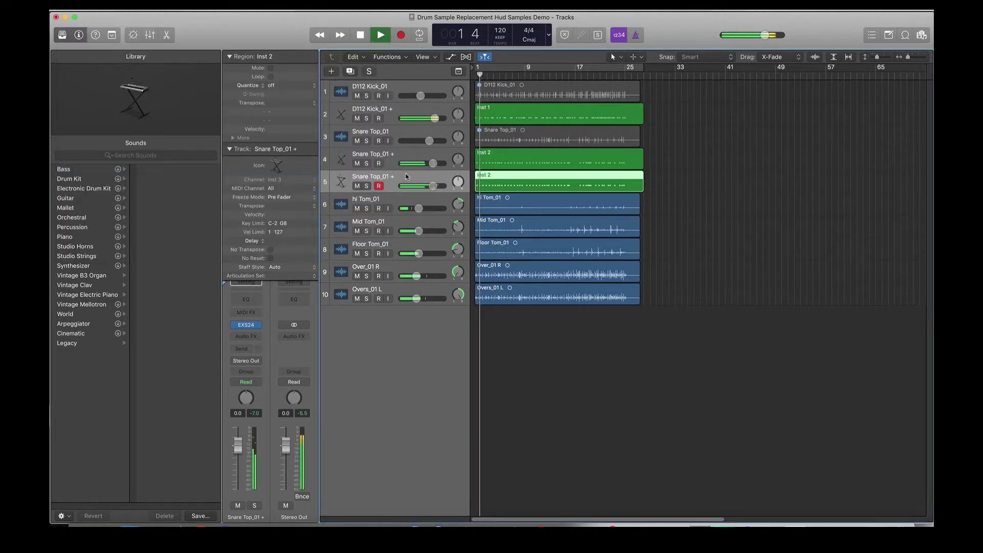
{"action": "left_click_drag", "start_coordinate": [432, 186], "coordinate": [389, 188]}
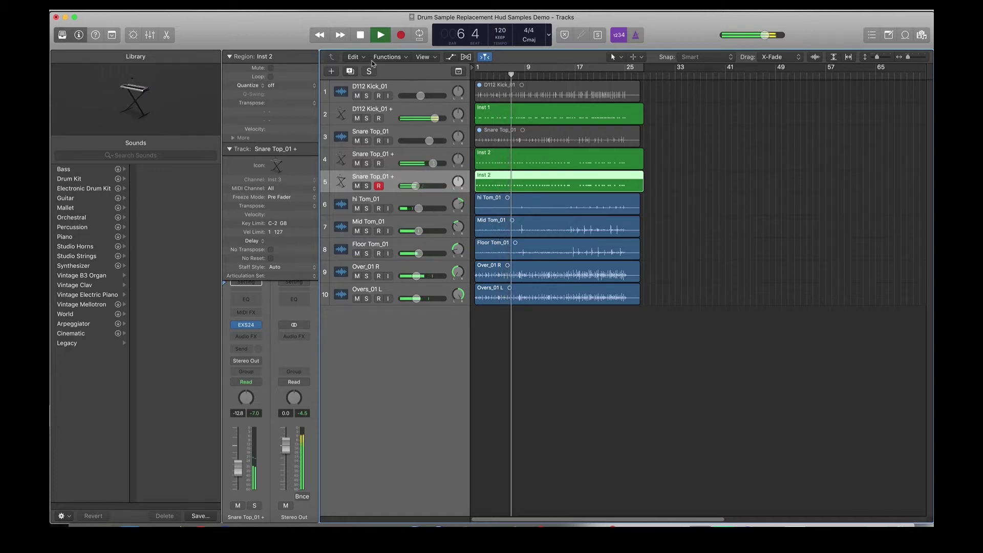
- Audition both snare replacement tracks in solo, briefly adding the kick replacement, stop playback and unsolo them
{"action": "left_click", "coordinate": [367, 186]}
{"action": "left_click", "coordinate": [366, 163]}
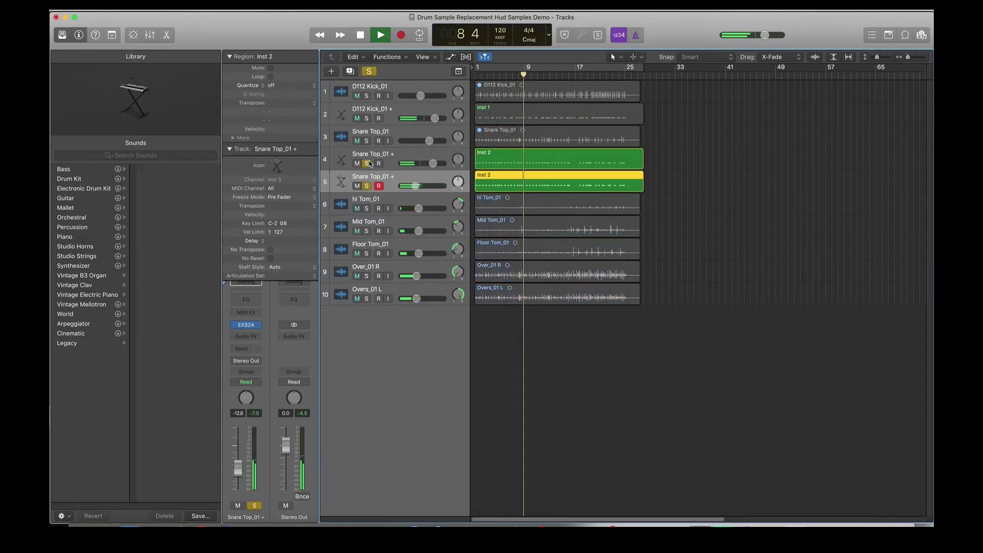
{"action": "left_click", "coordinate": [366, 118]}
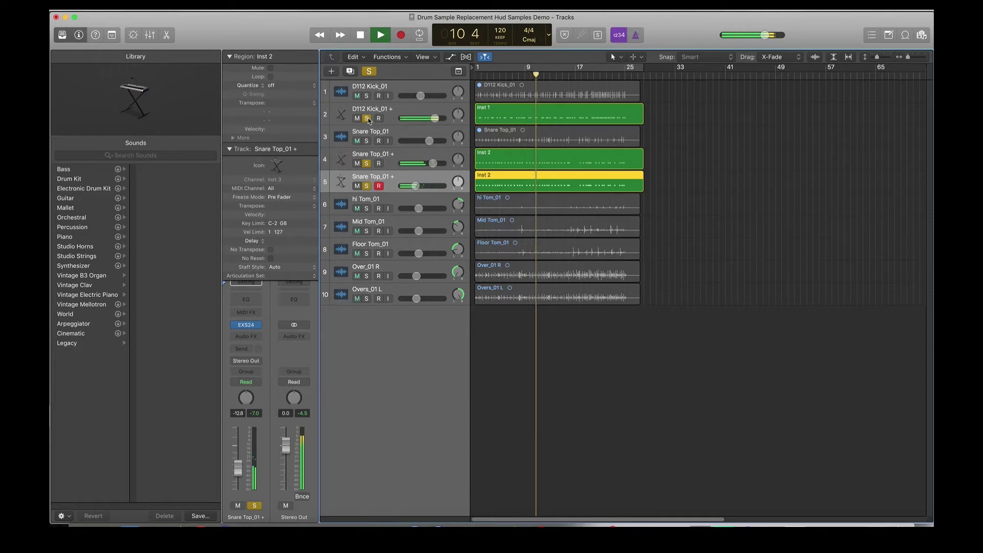
{"action": "left_click", "coordinate": [367, 118]}
{"action": "key", "text": "space"}
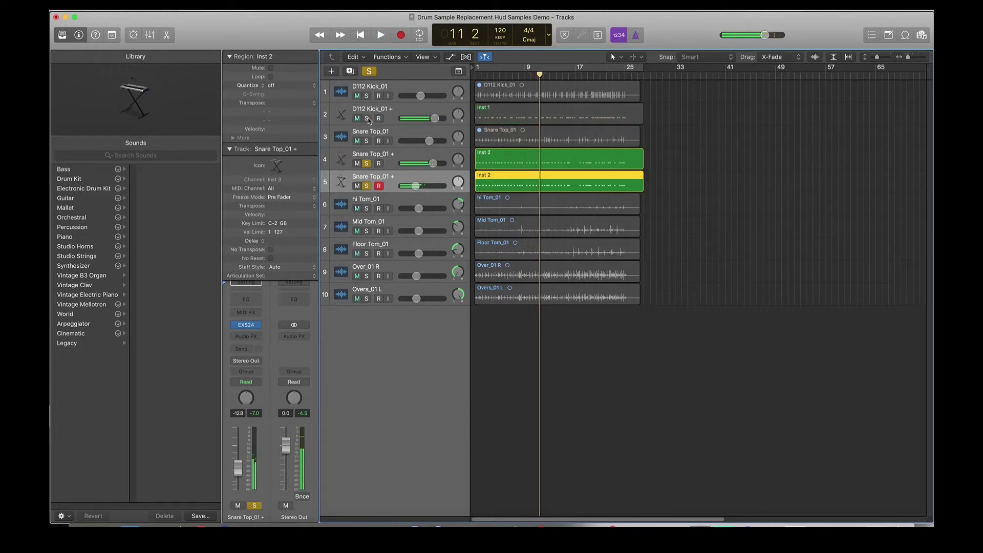
{"action": "left_click", "coordinate": [367, 164]}
{"action": "left_click", "coordinate": [367, 186]}
- Play the full kit with both snare replacements, stop and return the playhead to the start
{"action": "key", "text": "space"}
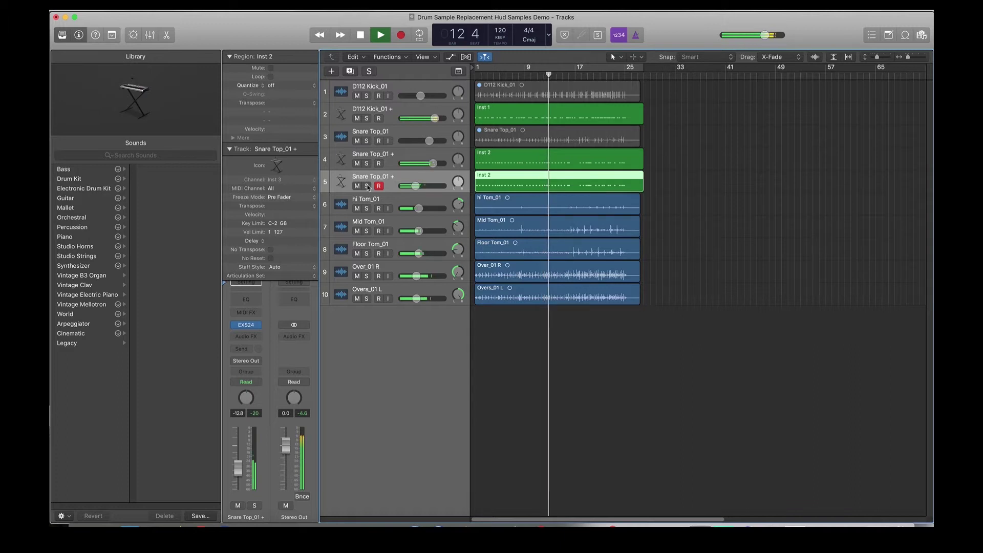
{"action": "key", "text": "space"}
{"action": "key", "text": "Return"}
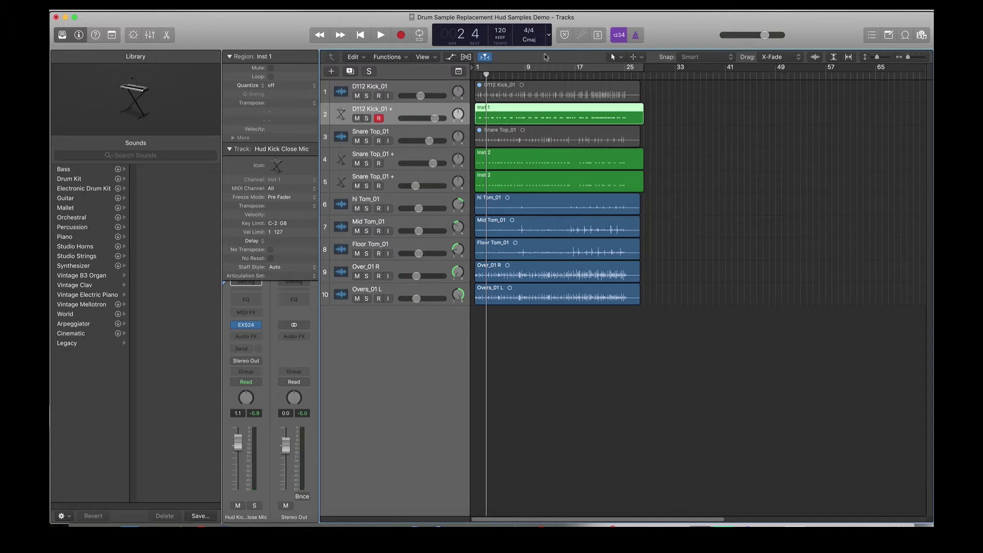
- Unmute the original D112 Kick_01 region and play its track in solo
{"action": "left_click", "coordinate": [522, 86]}
{"action": "key", "text": "ctrl+m"}
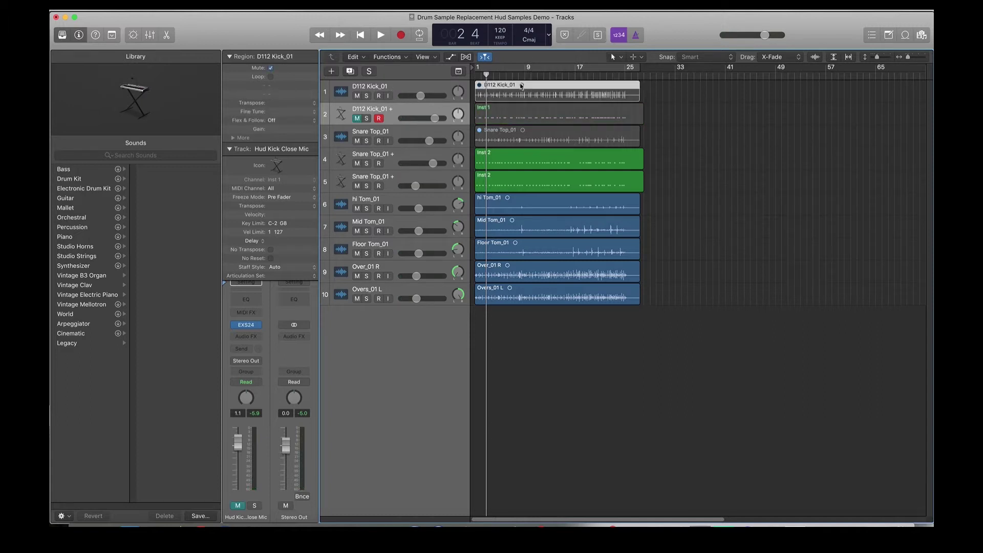
{"action": "key", "text": "ctrl+m"}
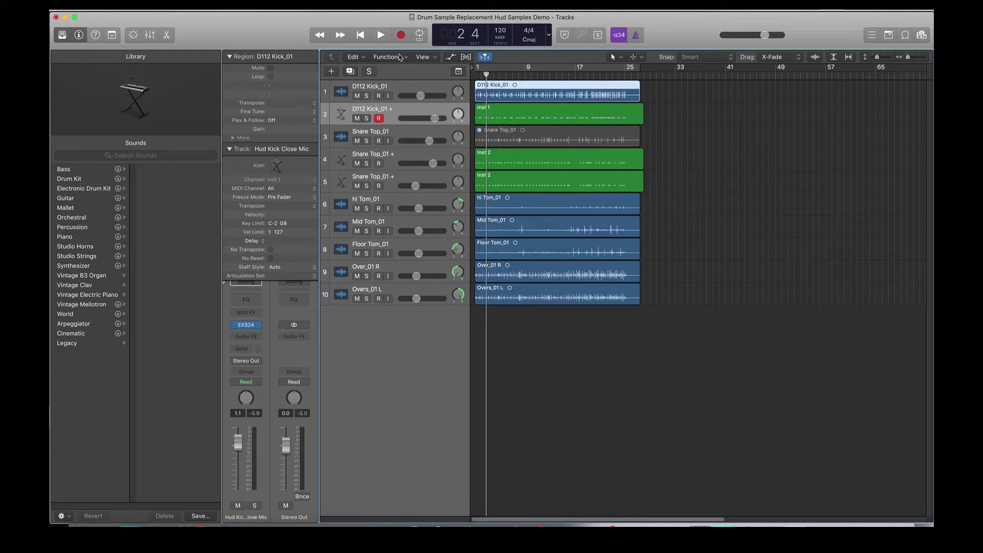
{"action": "left_click", "coordinate": [366, 97]}
{"action": "key", "text": "space"}
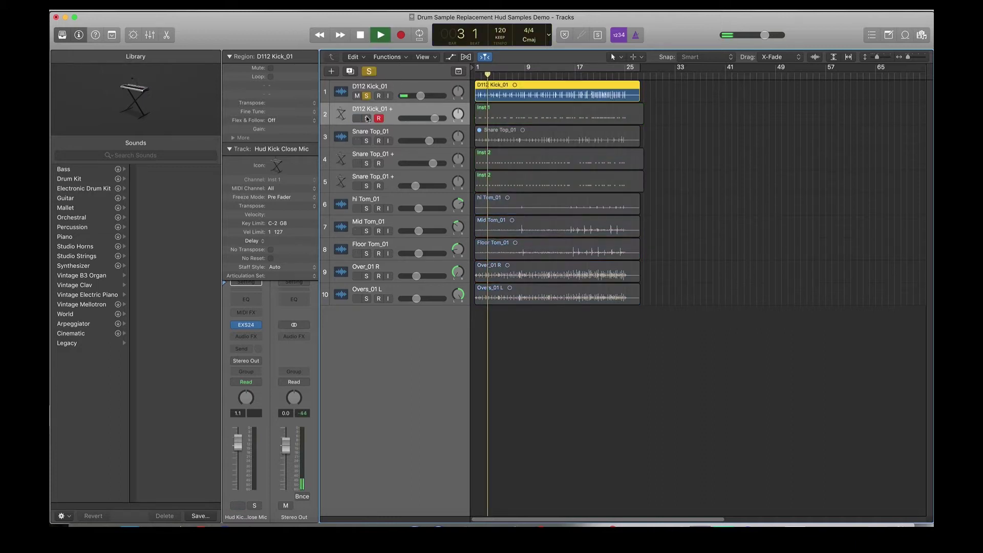
- Solo the kick replacement alongside the original kick during playback and lower the replacement's volume to −4.8 dB
{"action": "left_click", "coordinate": [367, 118]}
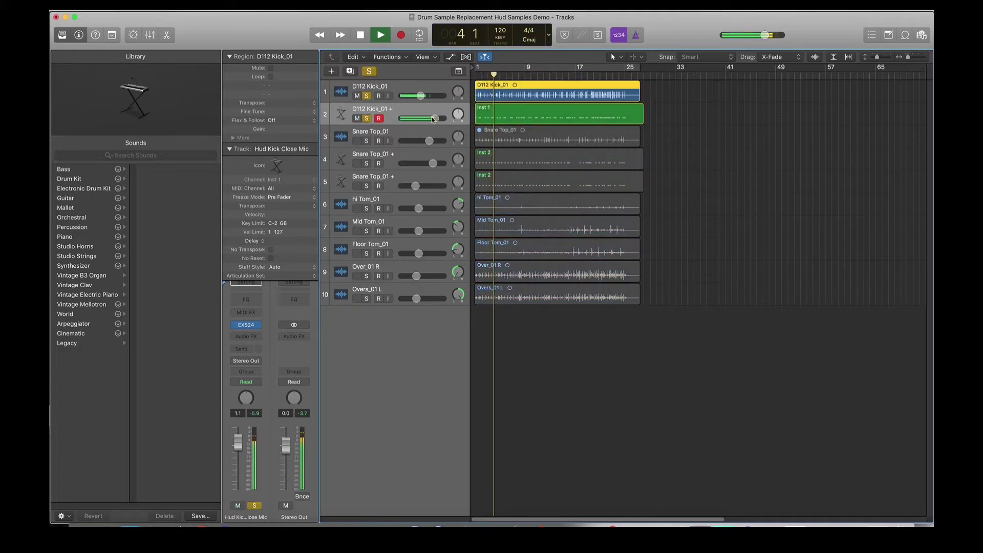
{"action": "mouse_move", "coordinate": [432, 118]}
{"action": "left_click_drag", "start_coordinate": [432, 118], "coordinate": [424, 118]}
- Stop playback, unsolo both kick tracks, then play a short passage of the full kit and stop
{"action": "key", "text": "space"}
{"action": "left_click", "coordinate": [367, 117]}
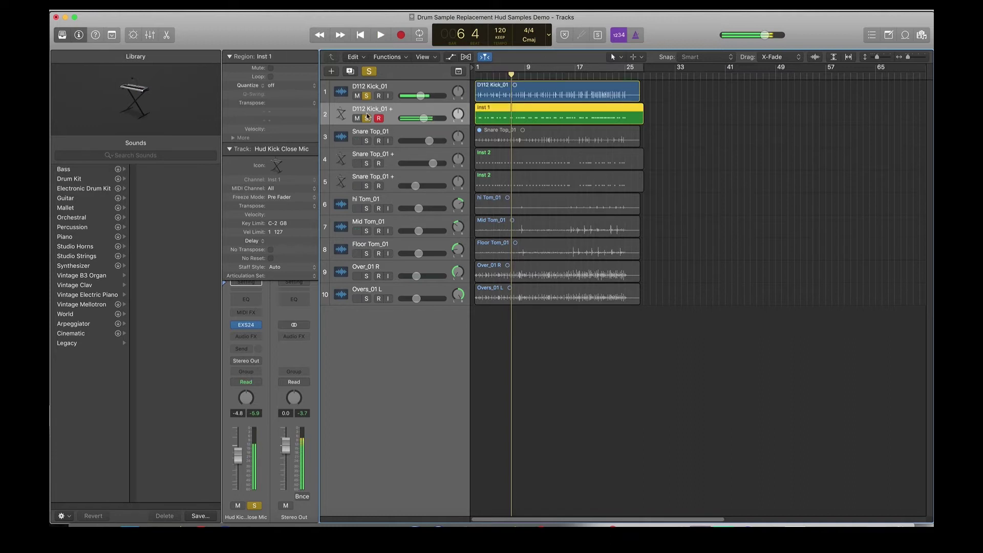
{"action": "left_click", "coordinate": [367, 96]}
{"action": "left_click", "coordinate": [367, 119]}
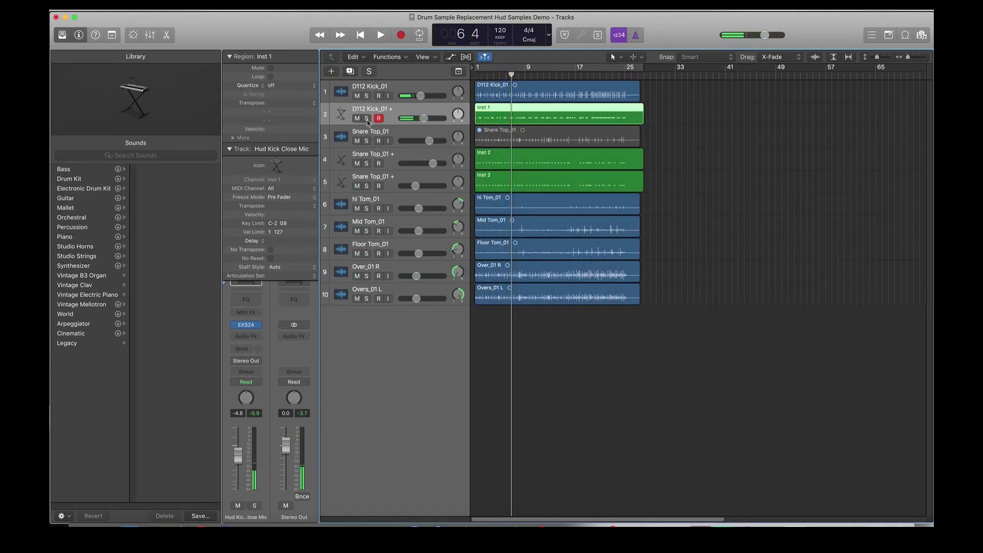
{"action": "key", "text": "space"}
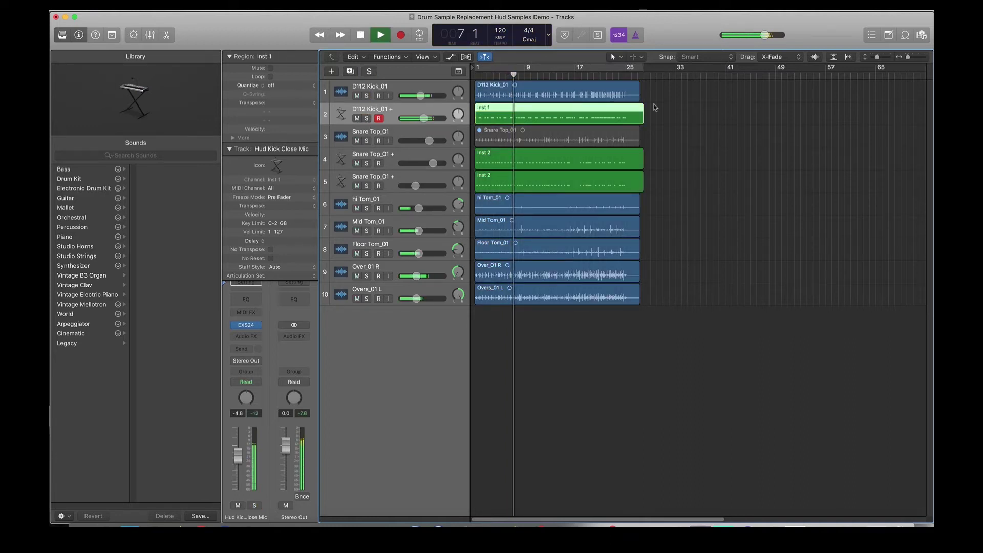
{"action": "key", "text": "space"}
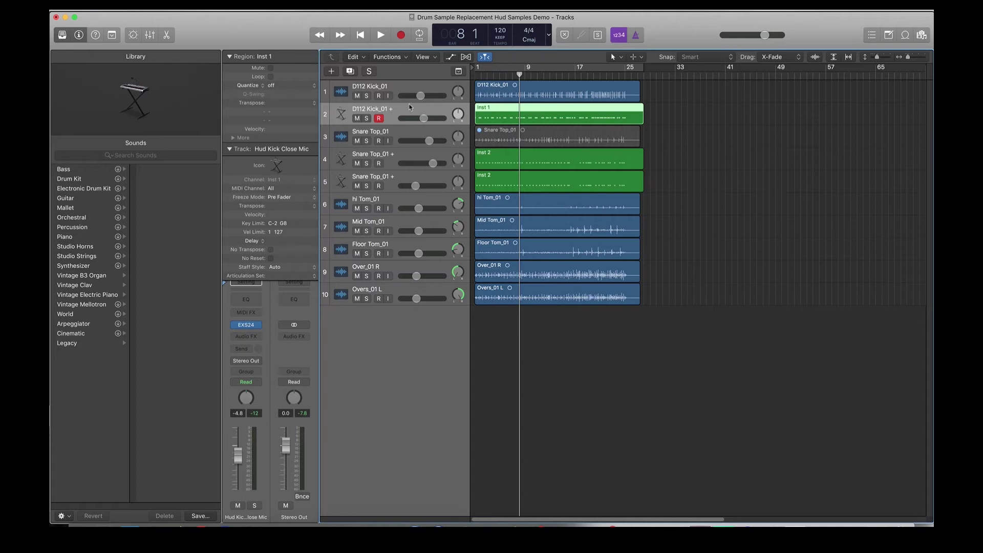
- Insert a Channel EQ on the Hud Kick Close Mic track and play the track in solo
{"action": "left_click", "coordinate": [249, 301]}
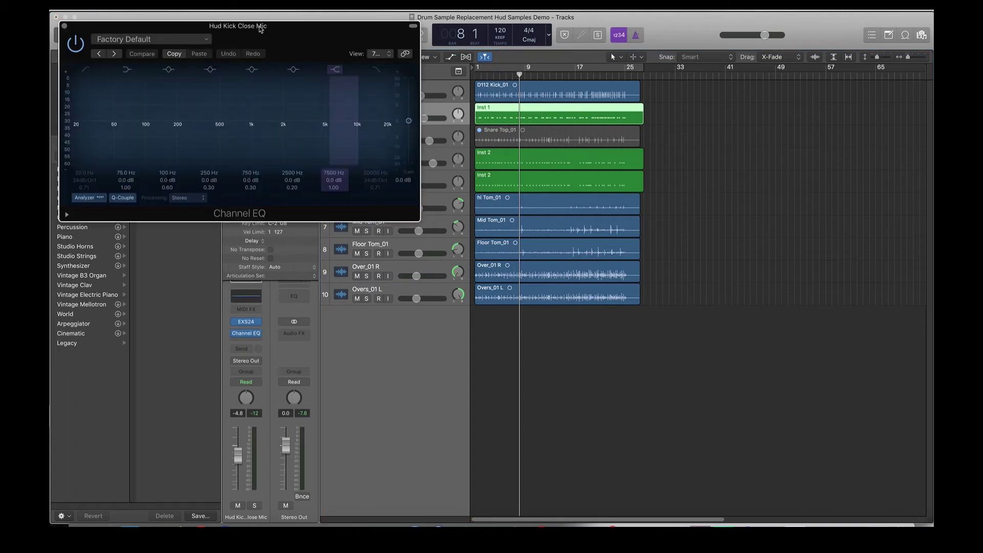
{"action": "left_click_drag", "start_coordinate": [261, 29], "coordinate": [716, 46]}
{"action": "left_click", "coordinate": [367, 118]}
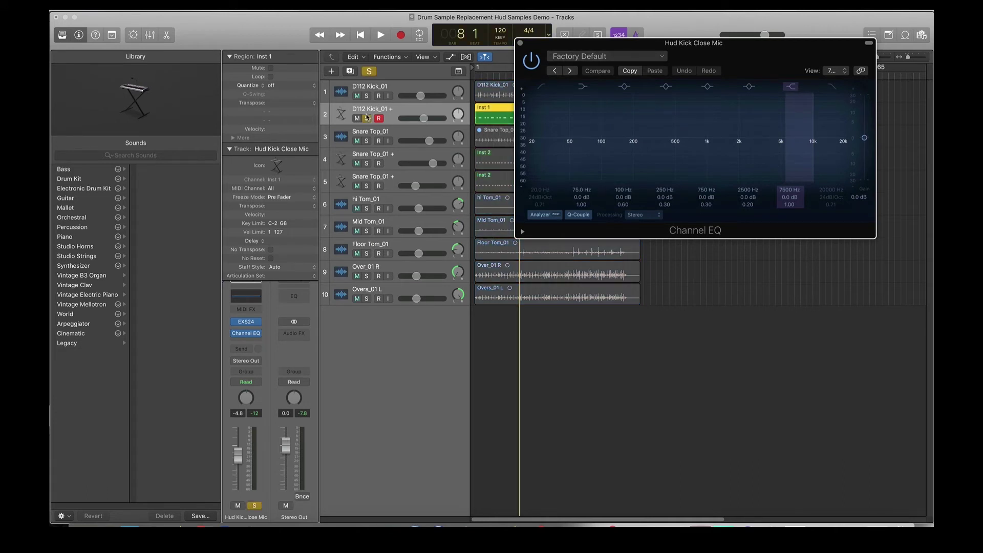
{"action": "left_click_drag", "start_coordinate": [631, 41], "coordinate": [476, 34]}
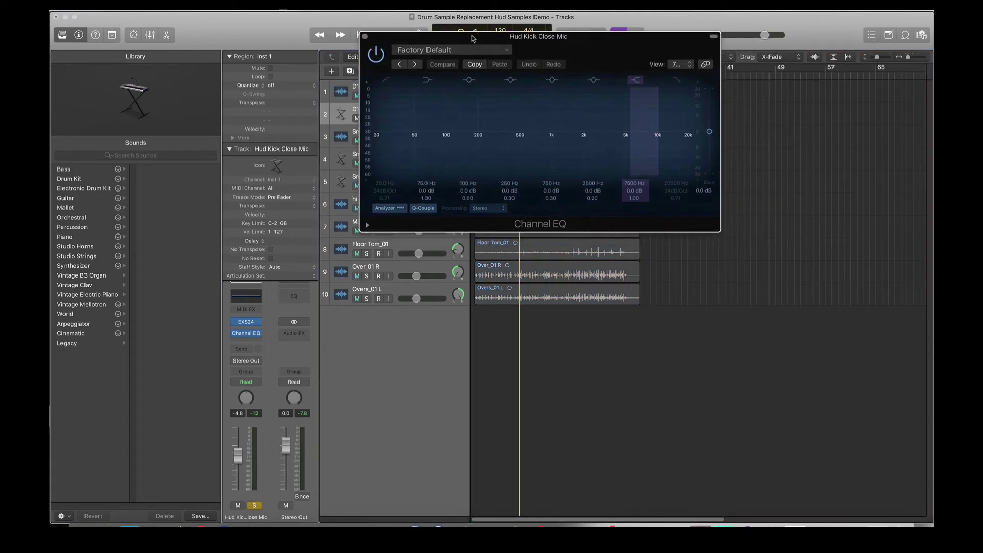
{"action": "key", "text": "space"}
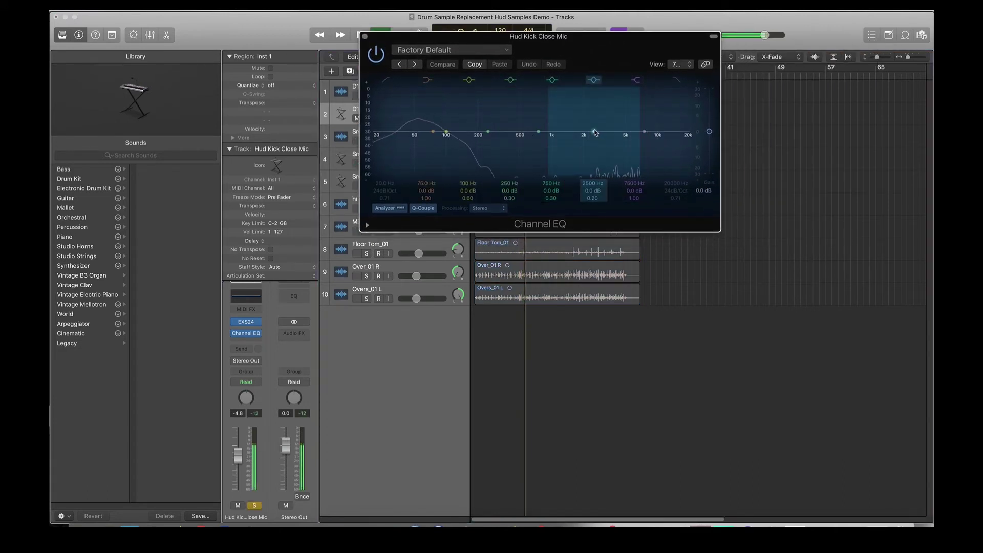
- Shift the 2500 Hz EQ band to 2450 Hz, then enable the low-cut filter and raise its cutoff frequency
{"action": "mouse_move", "coordinate": [594, 132]}
{"action": "left_mouse_down"}
{"action": "mouse_move", "coordinate": [595, 124]}
{"action": "mouse_move", "coordinate": [594, 131]}
{"action": "left_mouse_up"}
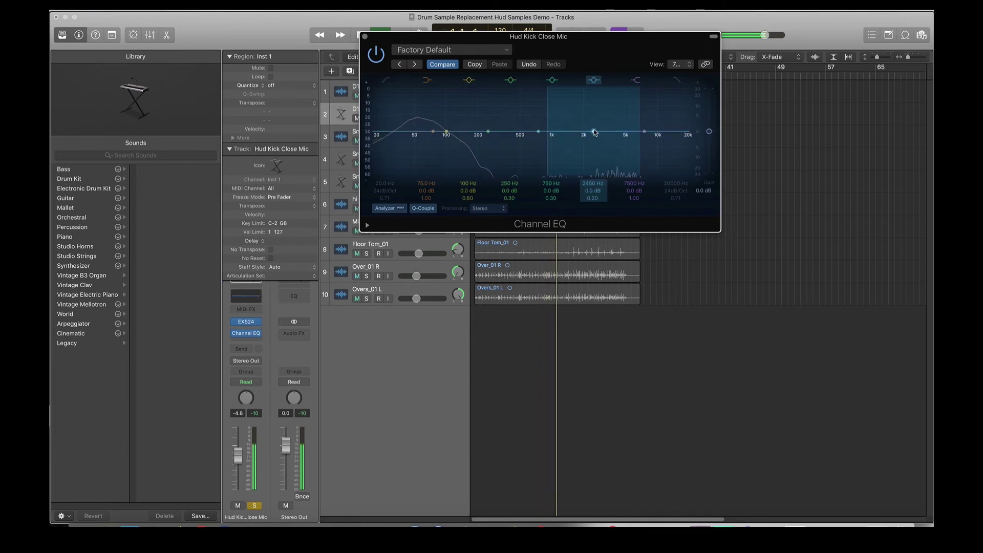
{"action": "left_click", "coordinate": [386, 80]}
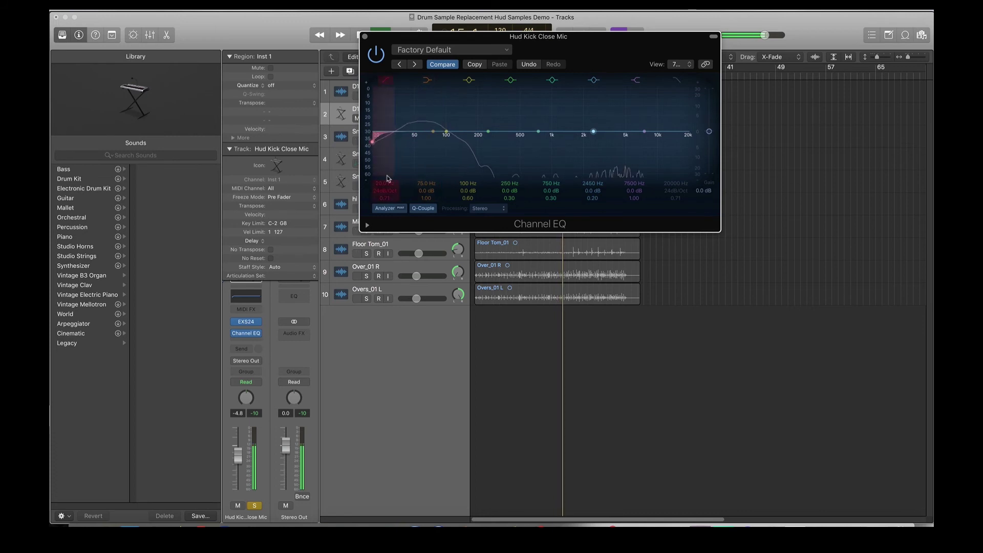
{"action": "left_click_drag", "start_coordinate": [386, 189], "coordinate": [386, 166]}
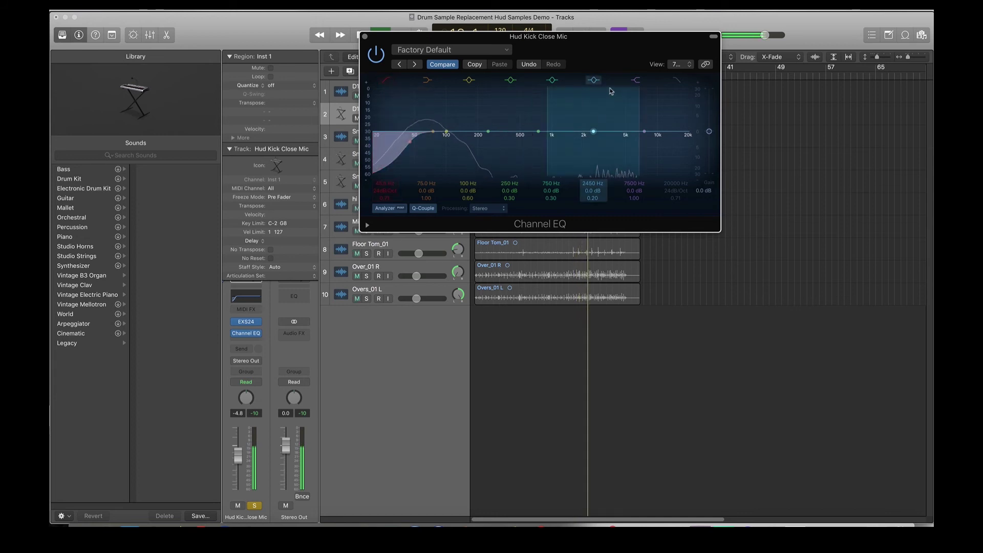
- Try a small boost on the EQ's upper-mid band, return it to about 0 dB at 2350 Hz, and close the EQ
{"action": "left_click_drag", "start_coordinate": [593, 131], "coordinate": [593, 131]}
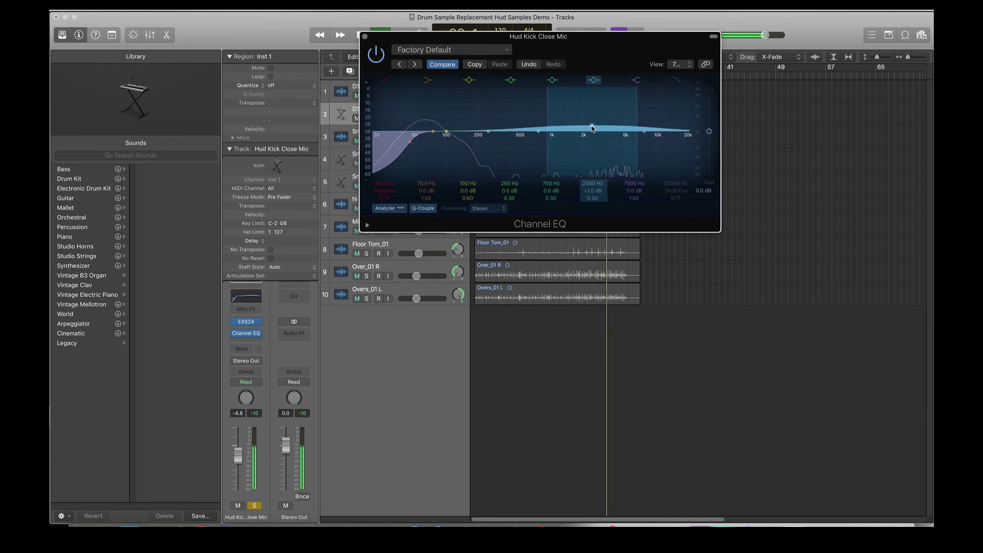
{"action": "left_click_drag", "start_coordinate": [593, 131], "coordinate": [591, 132]}
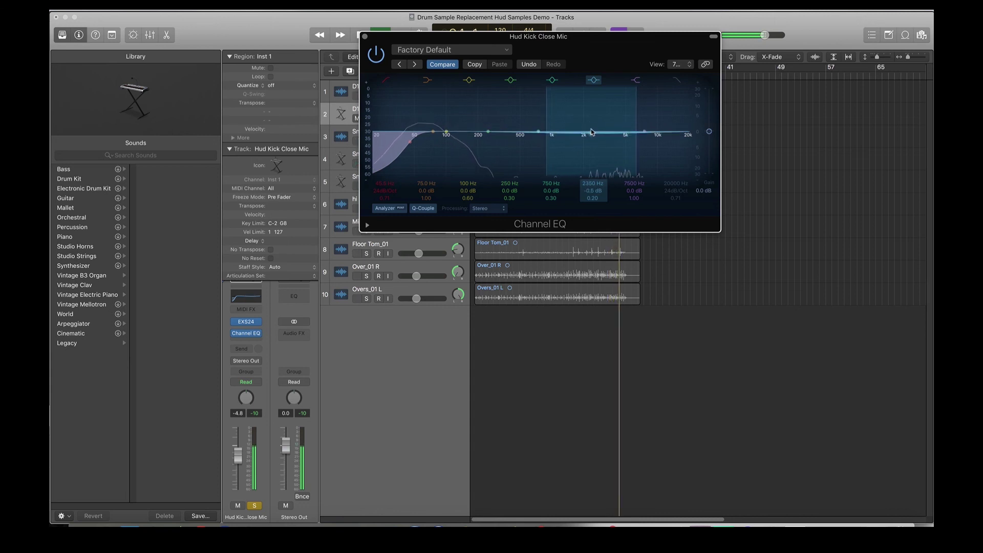
{"action": "left_click", "coordinate": [364, 36]}
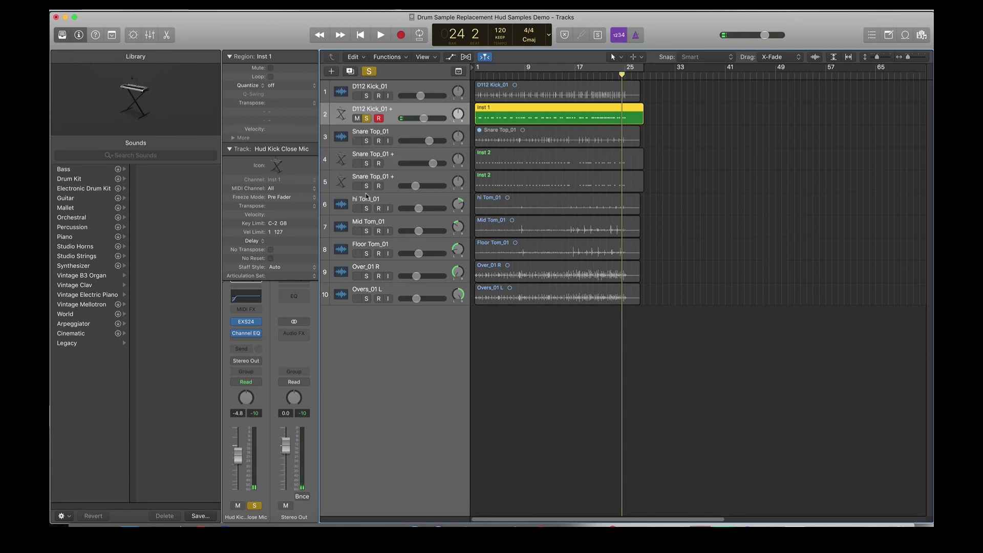